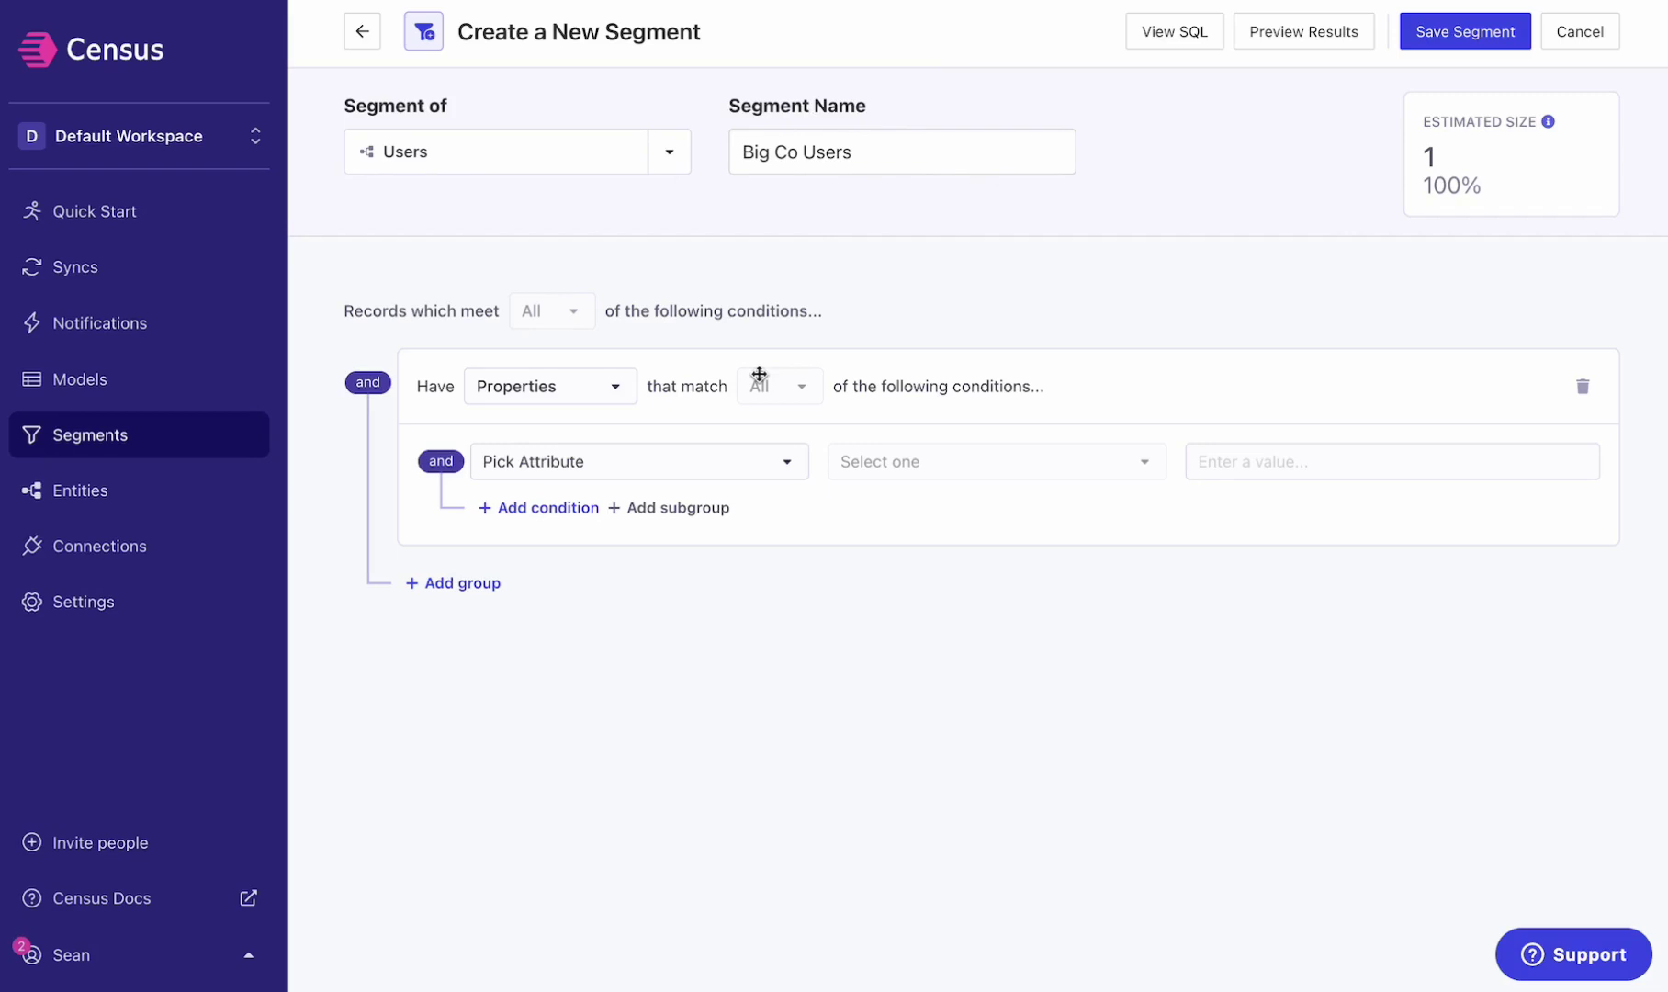
Open the Big Co Users condition's attribute list, then close it without choosing an attribute.
click(728, 464)
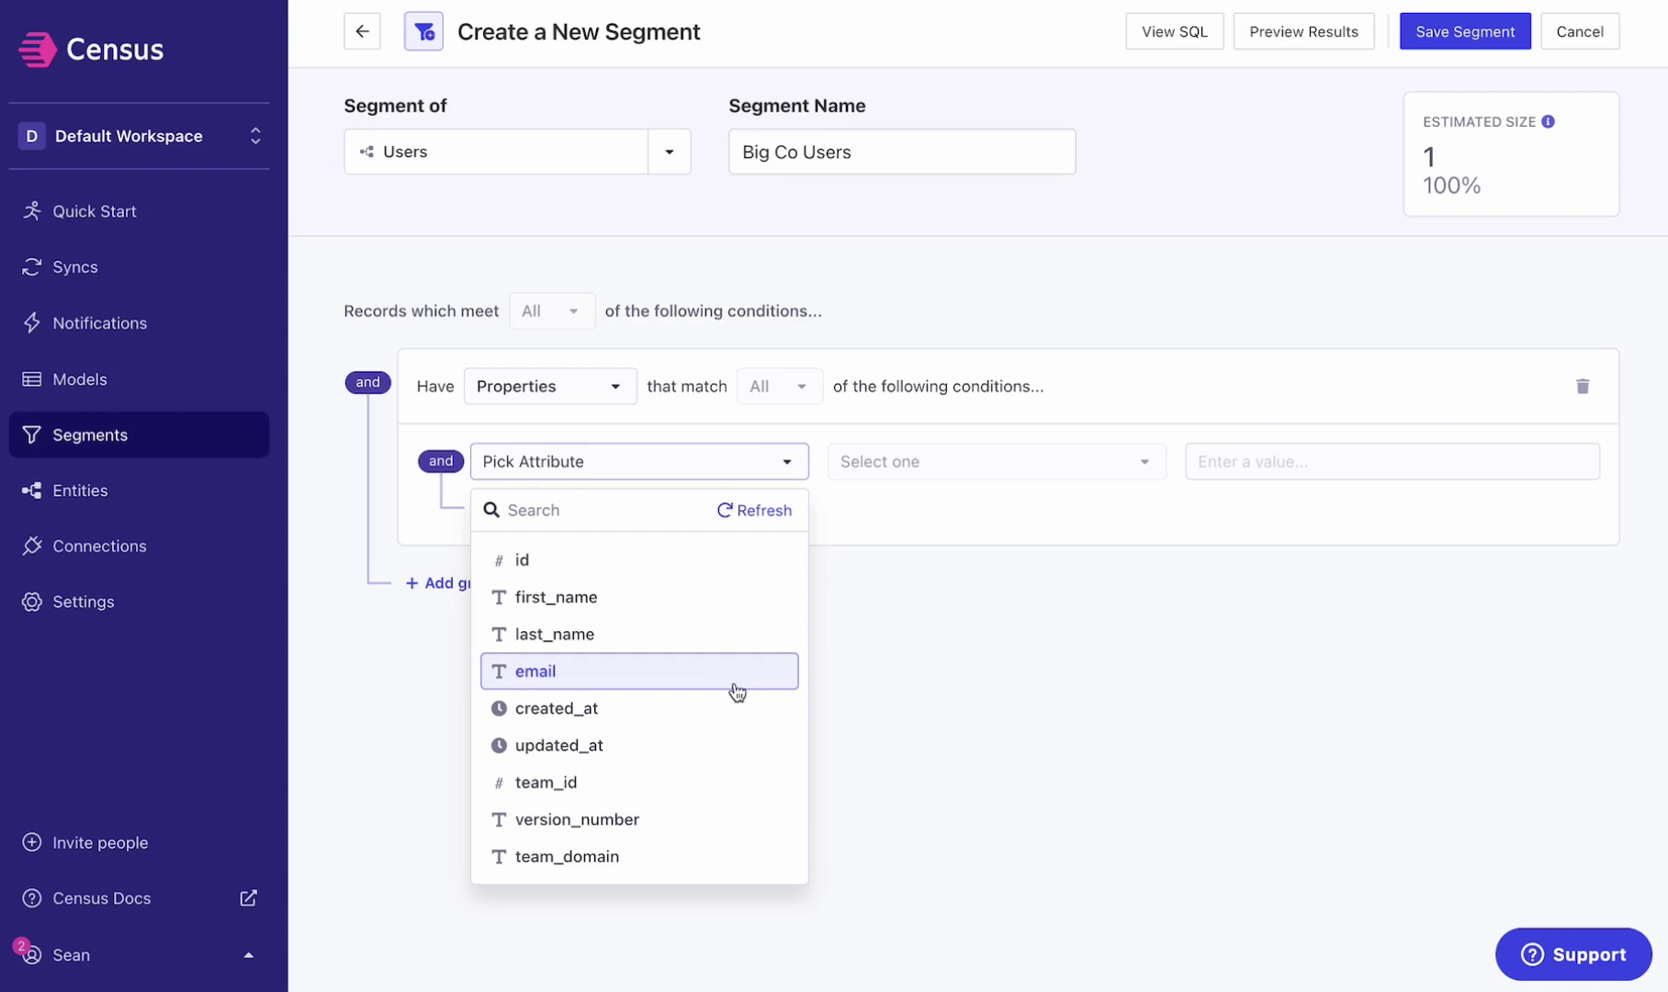
click(676, 359)
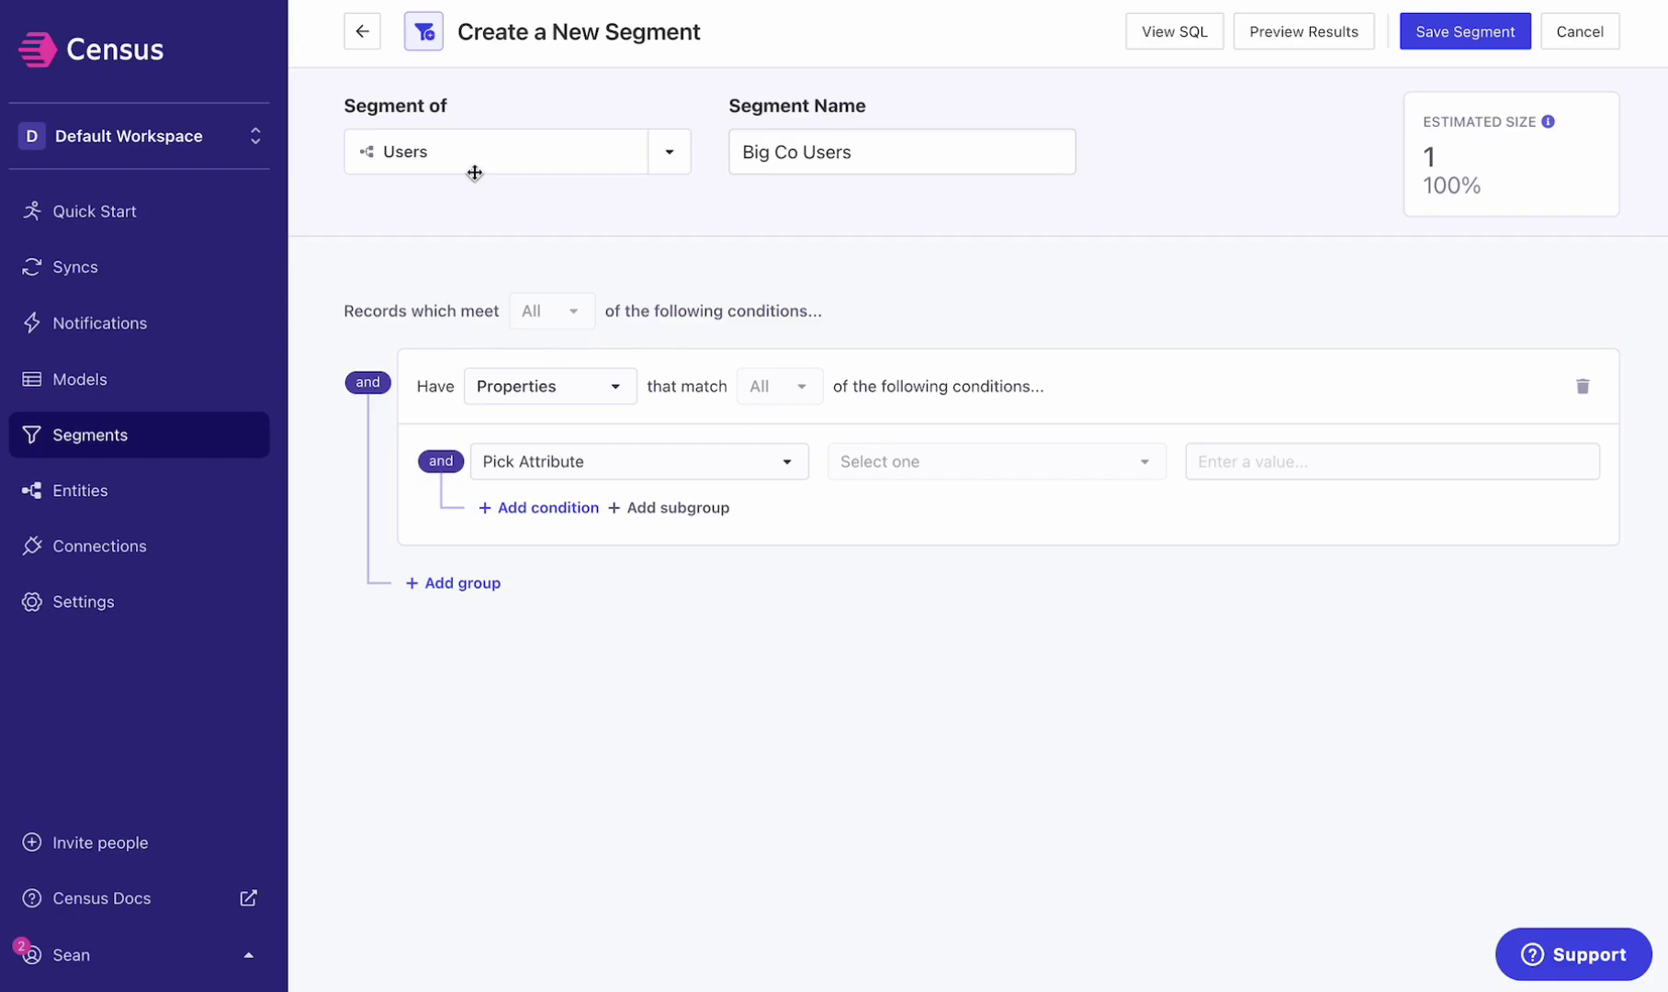
Leave the unsaved segment for Entities and open the Users entity in B2B Warehouse.
click(102, 492)
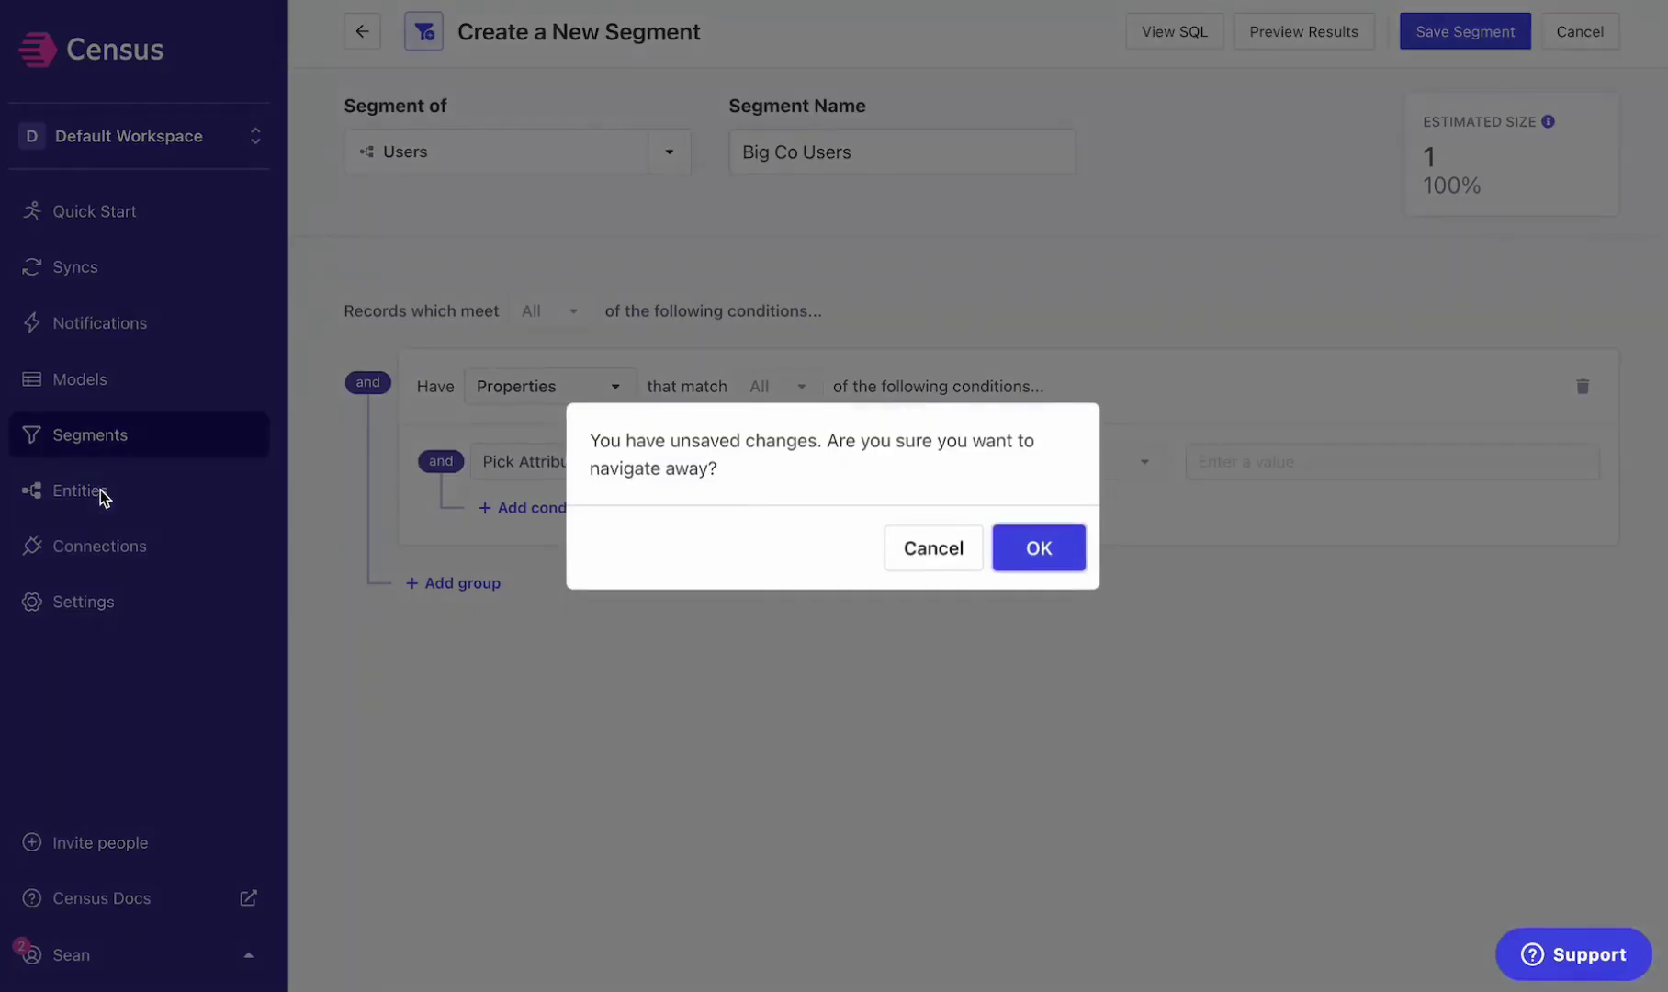
click(1039, 549)
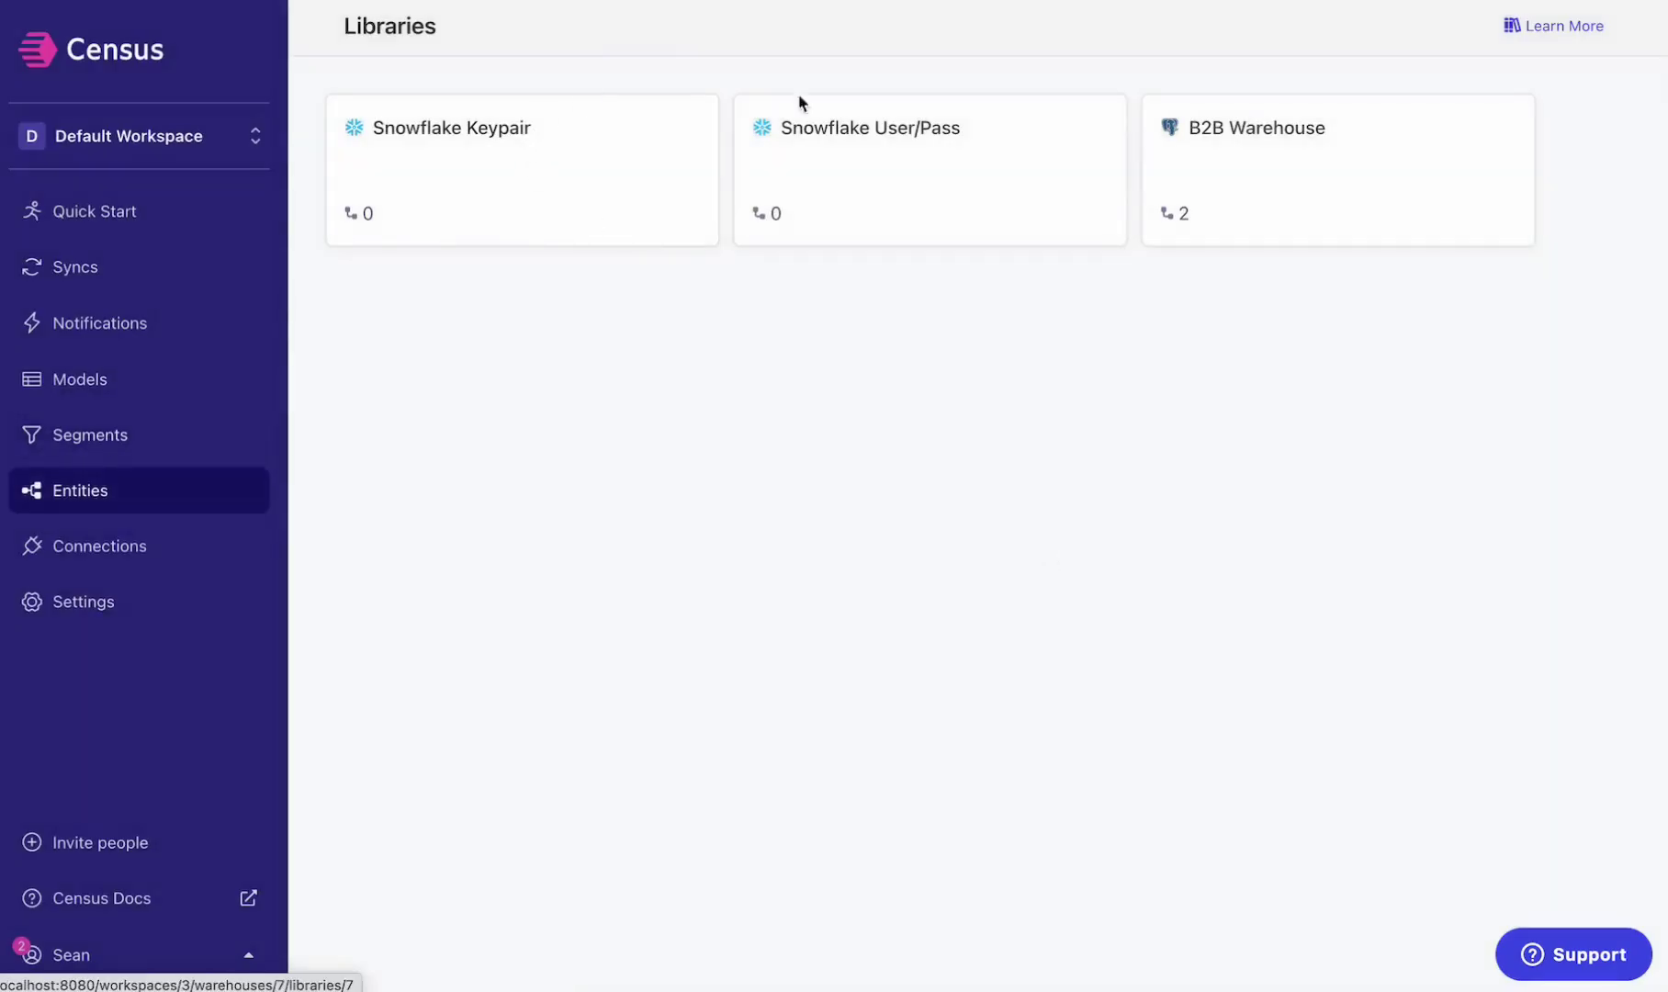
click(1291, 171)
click(936, 379)
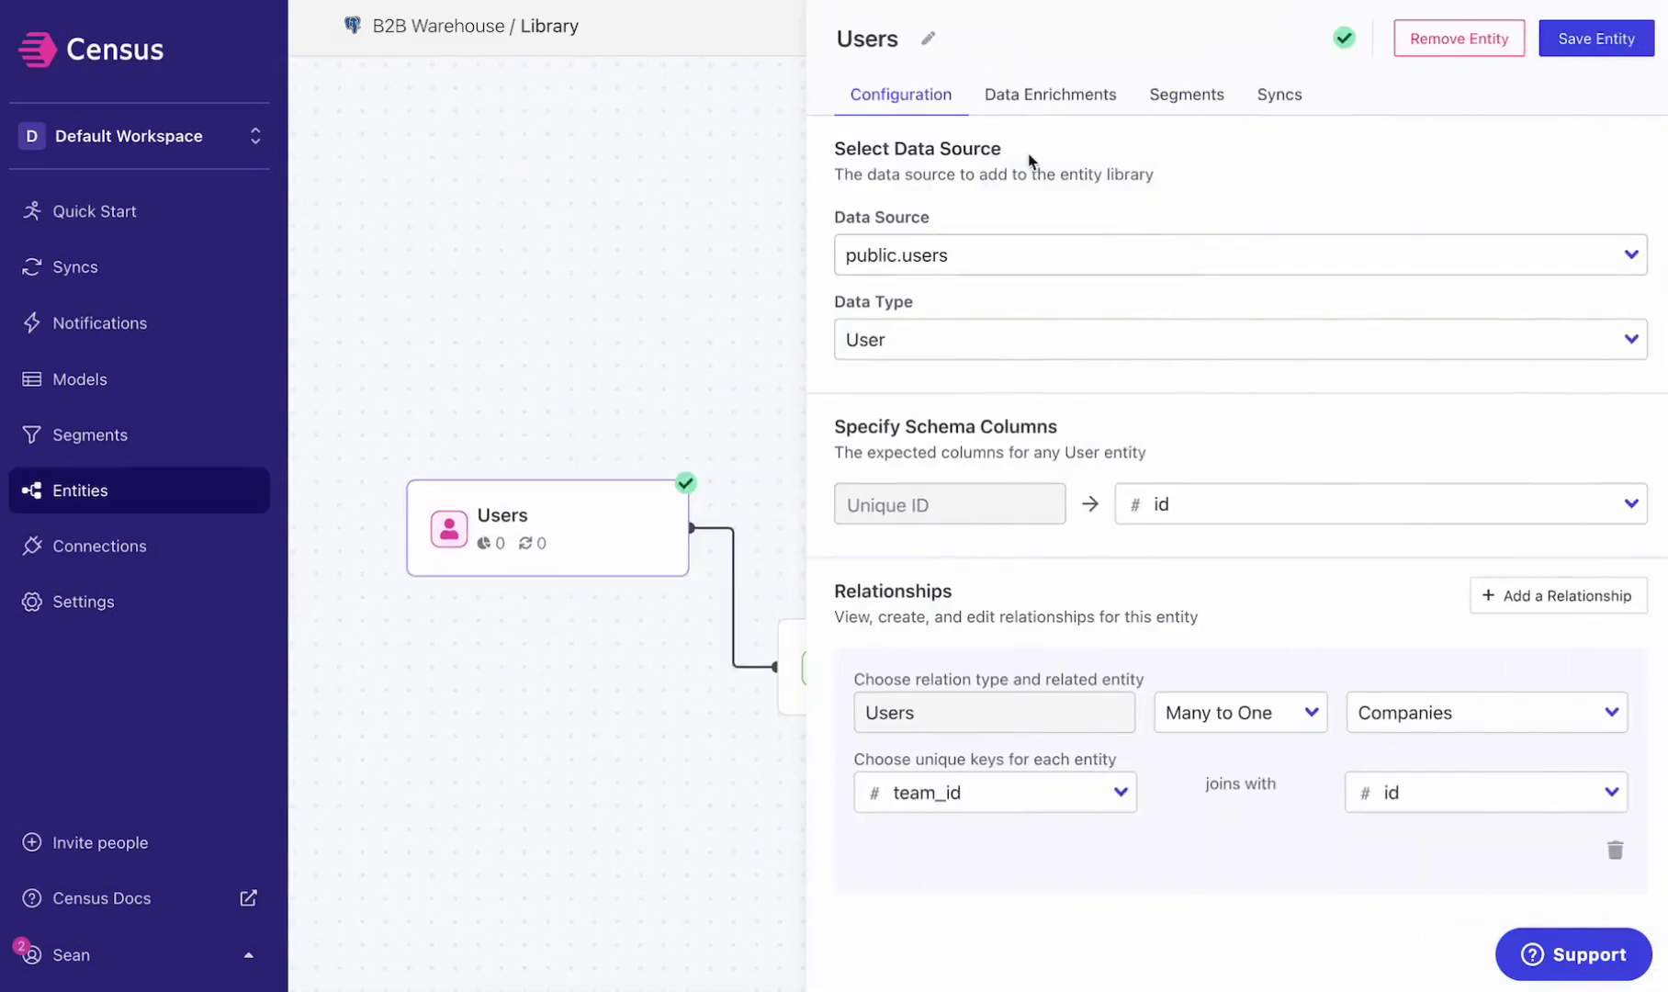
Connect Apollo as a Users data enrichment by pasting its API token.
click(1054, 95)
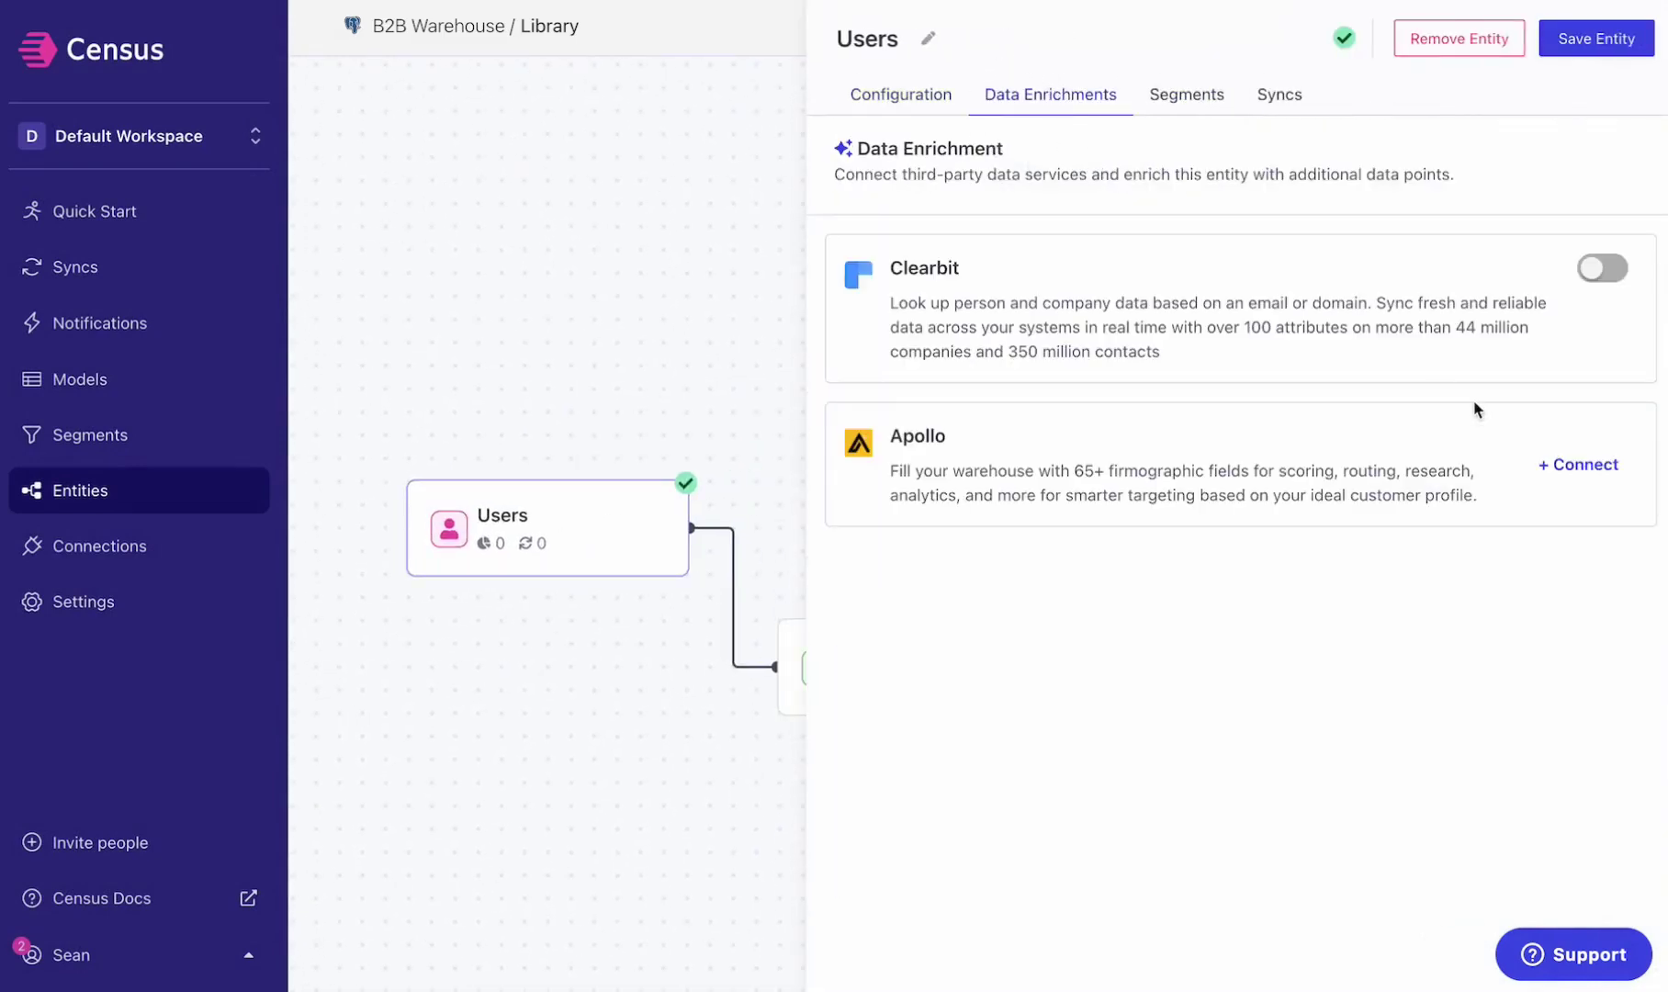
click(1602, 479)
click(689, 555)
key(ctrl+v)
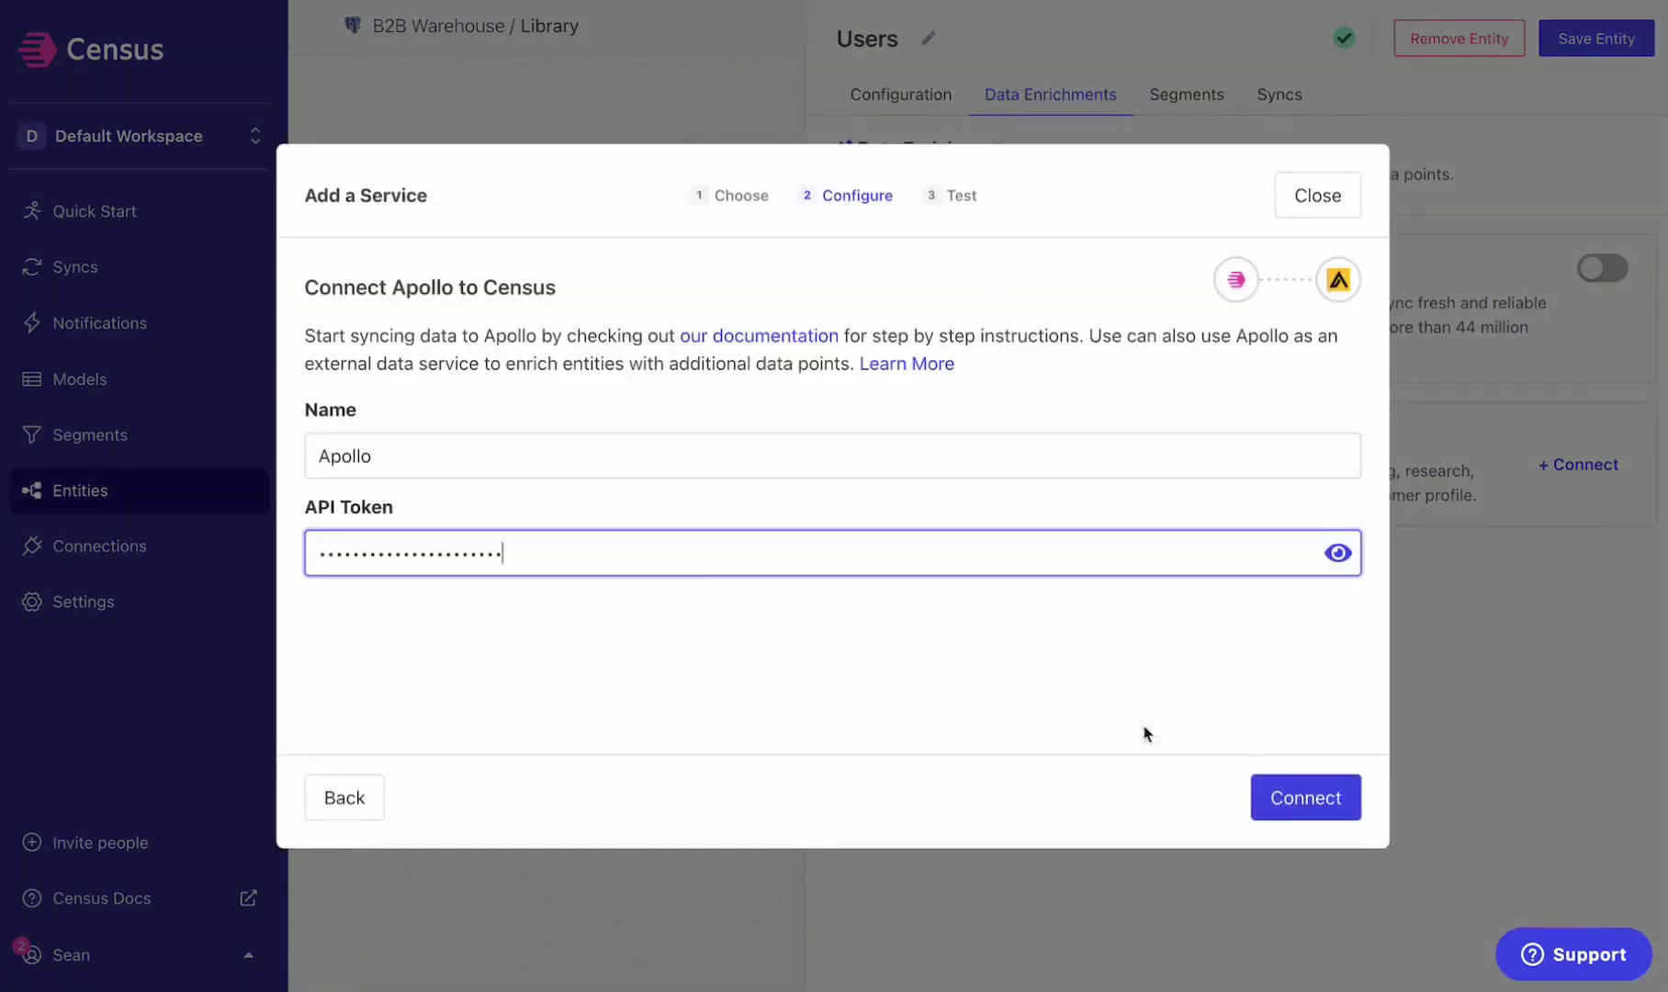
click(1312, 804)
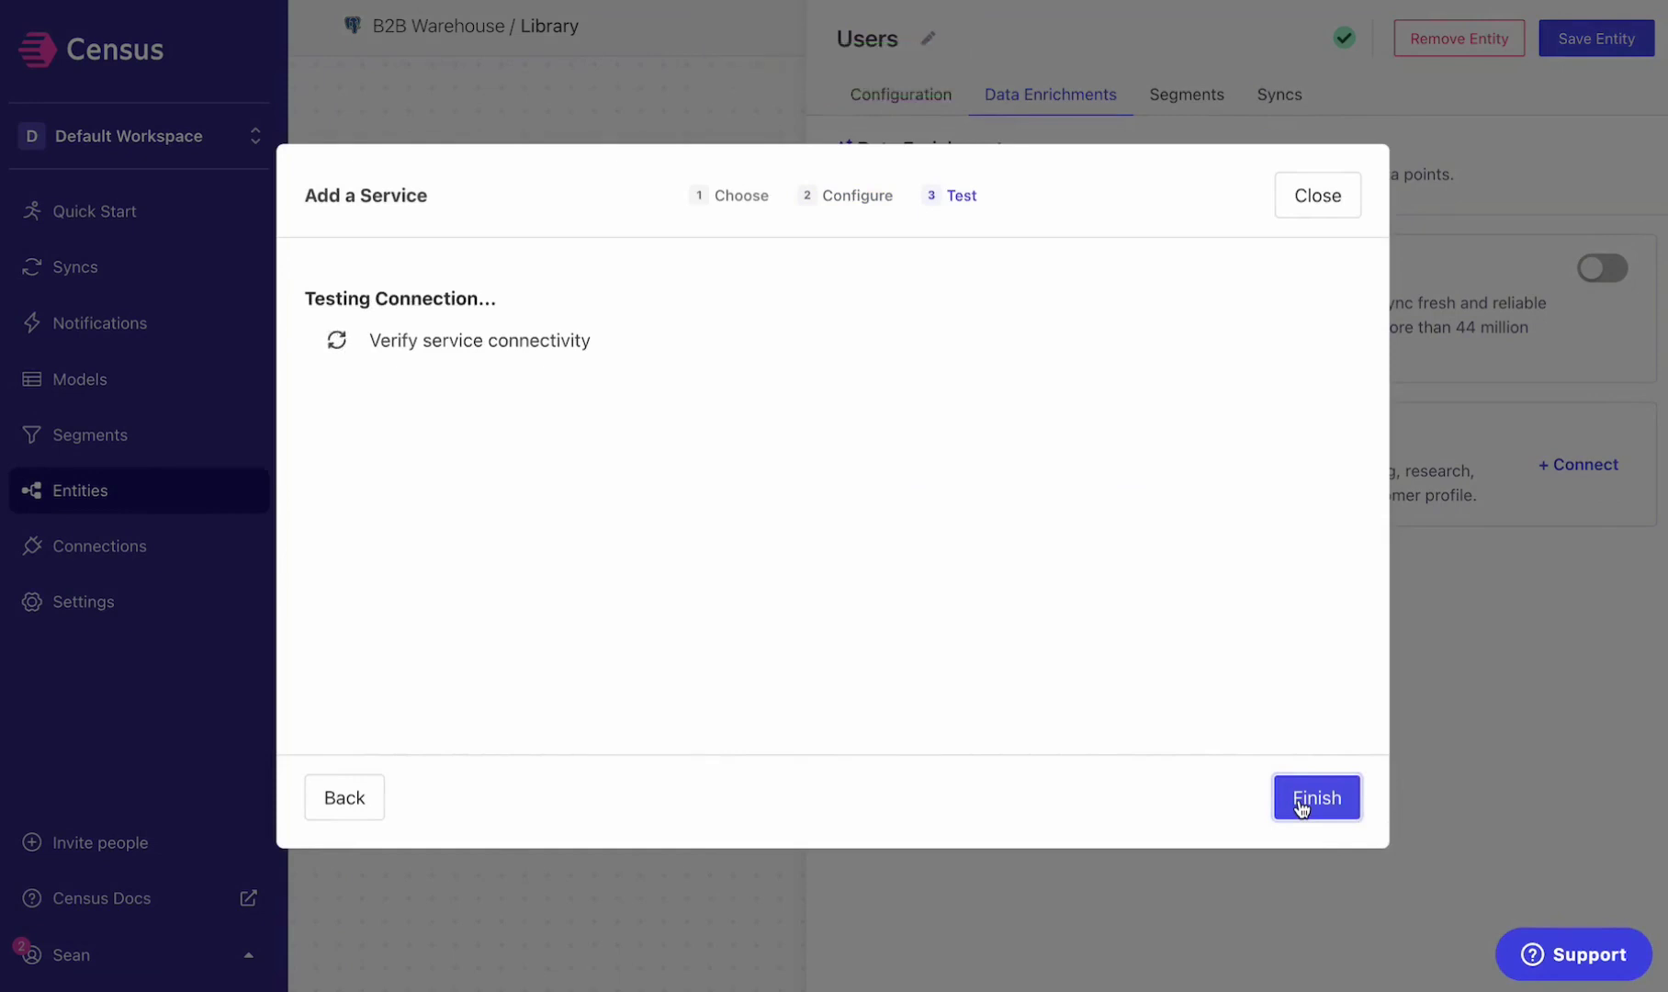
Turn on Apollo enrichment for Users as Person type, matching Apollo's Email to the email column.
click(1300, 805)
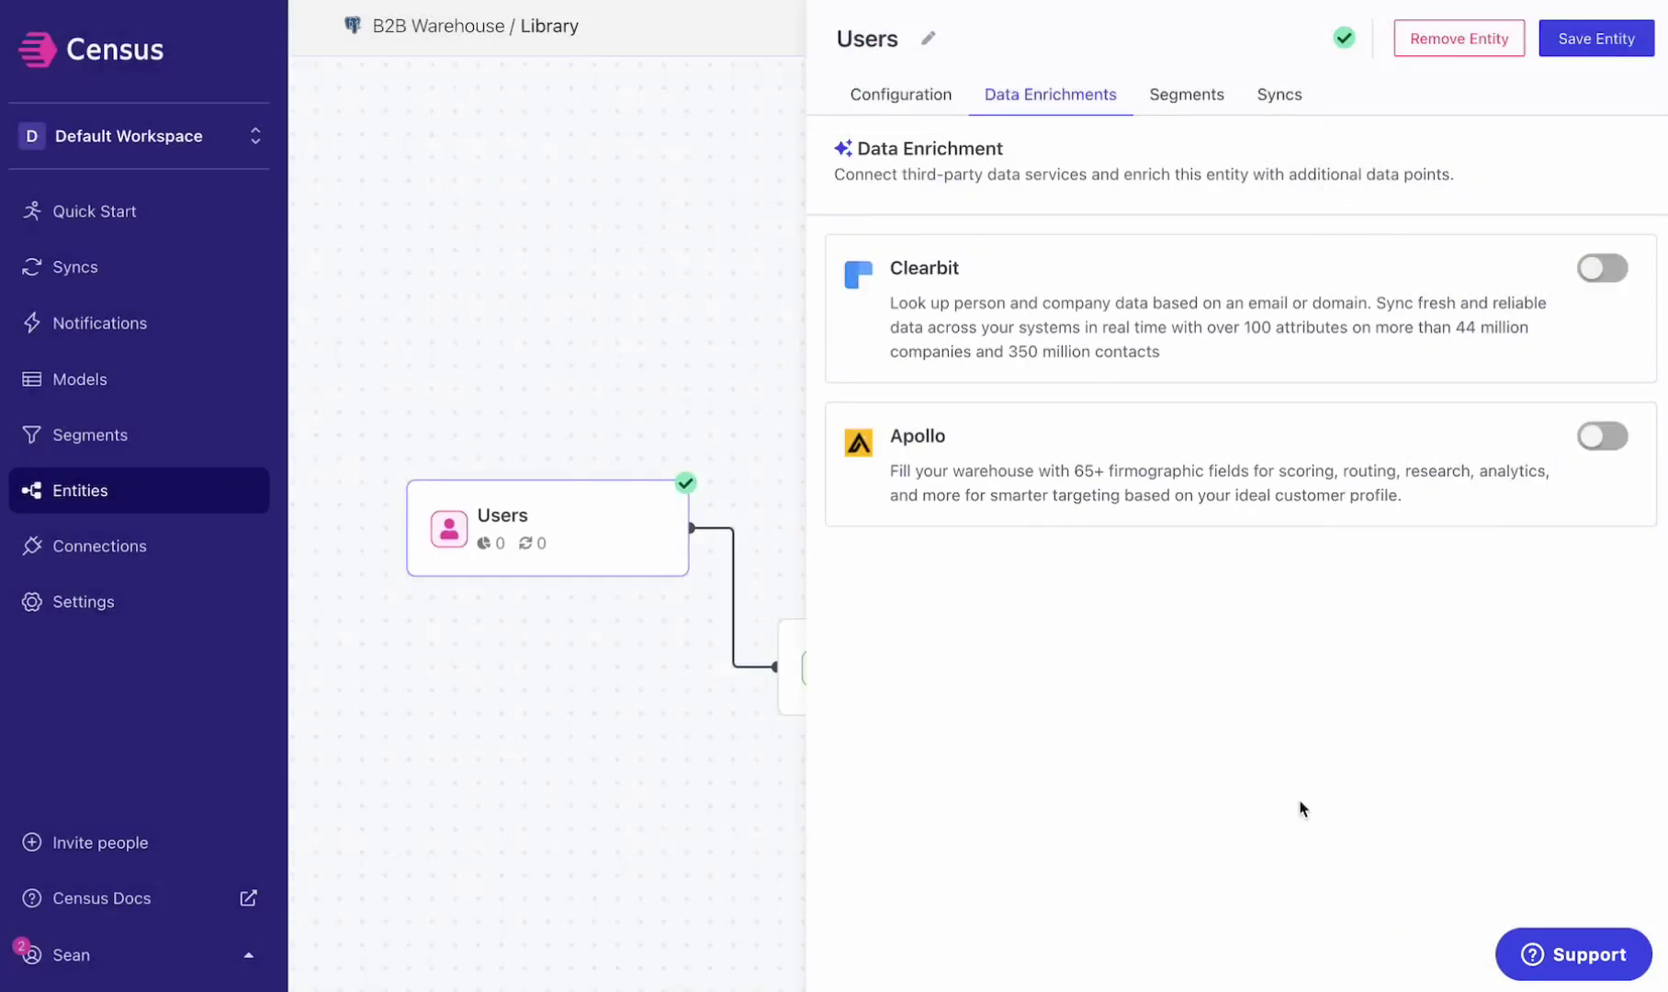
click(1602, 435)
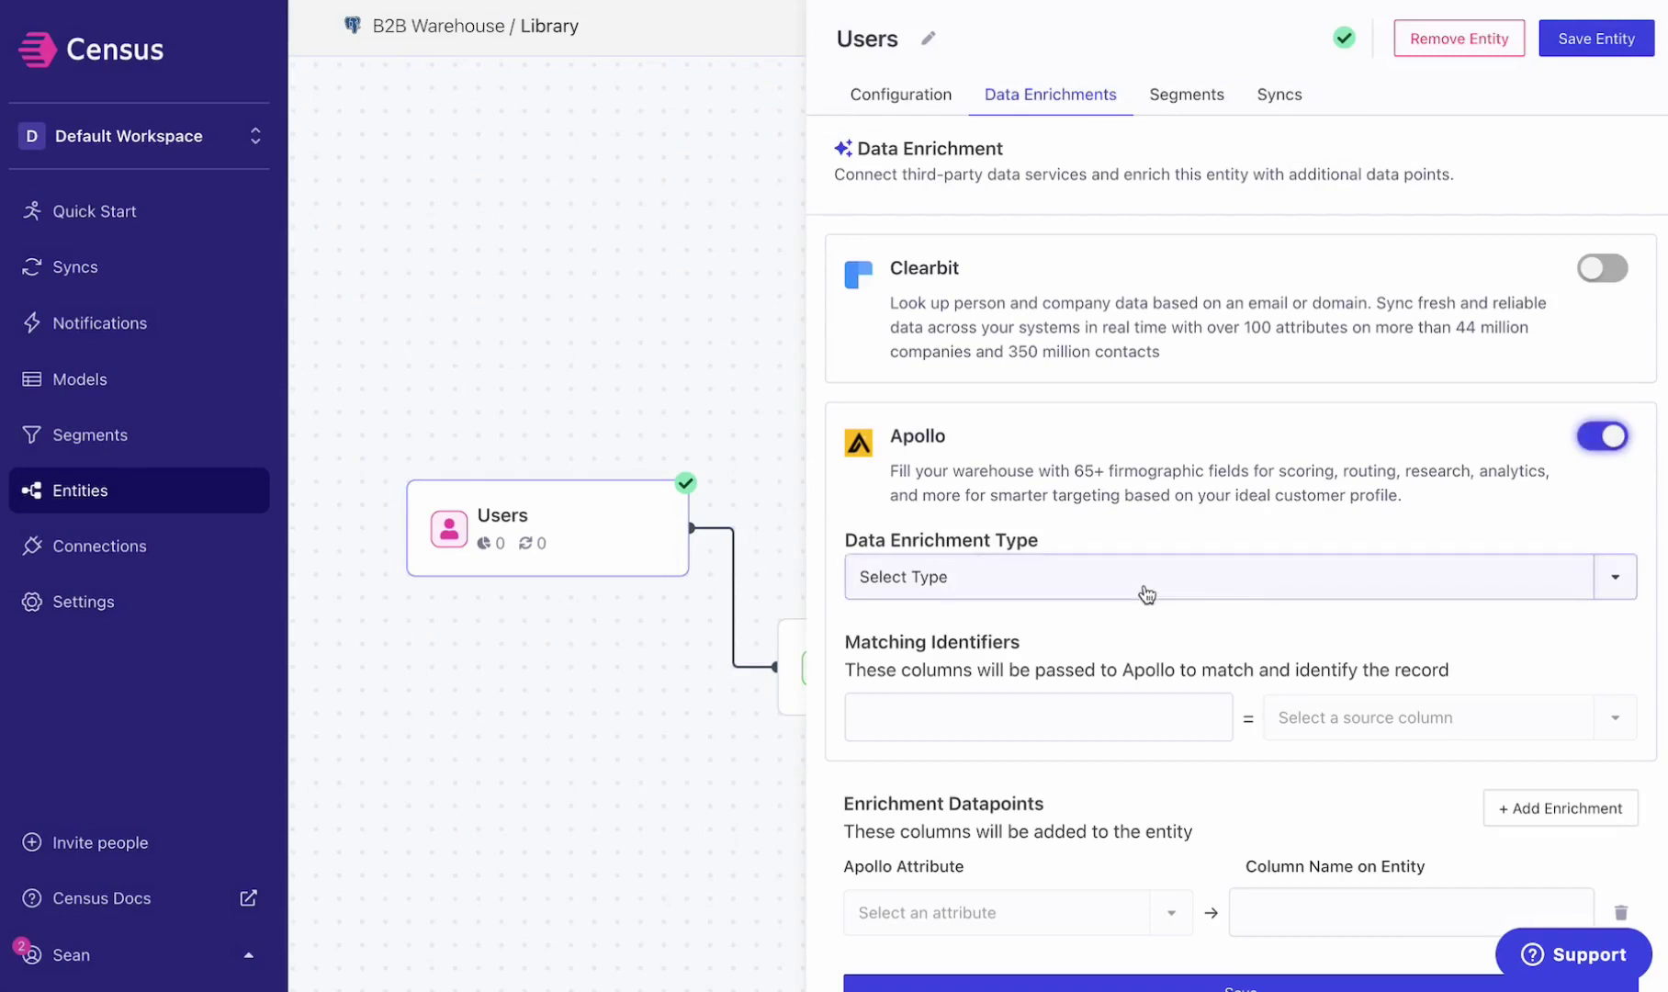
scroll(1147, 594, down, 1)
scroll(1147, 594, down, 2)
click(1097, 395)
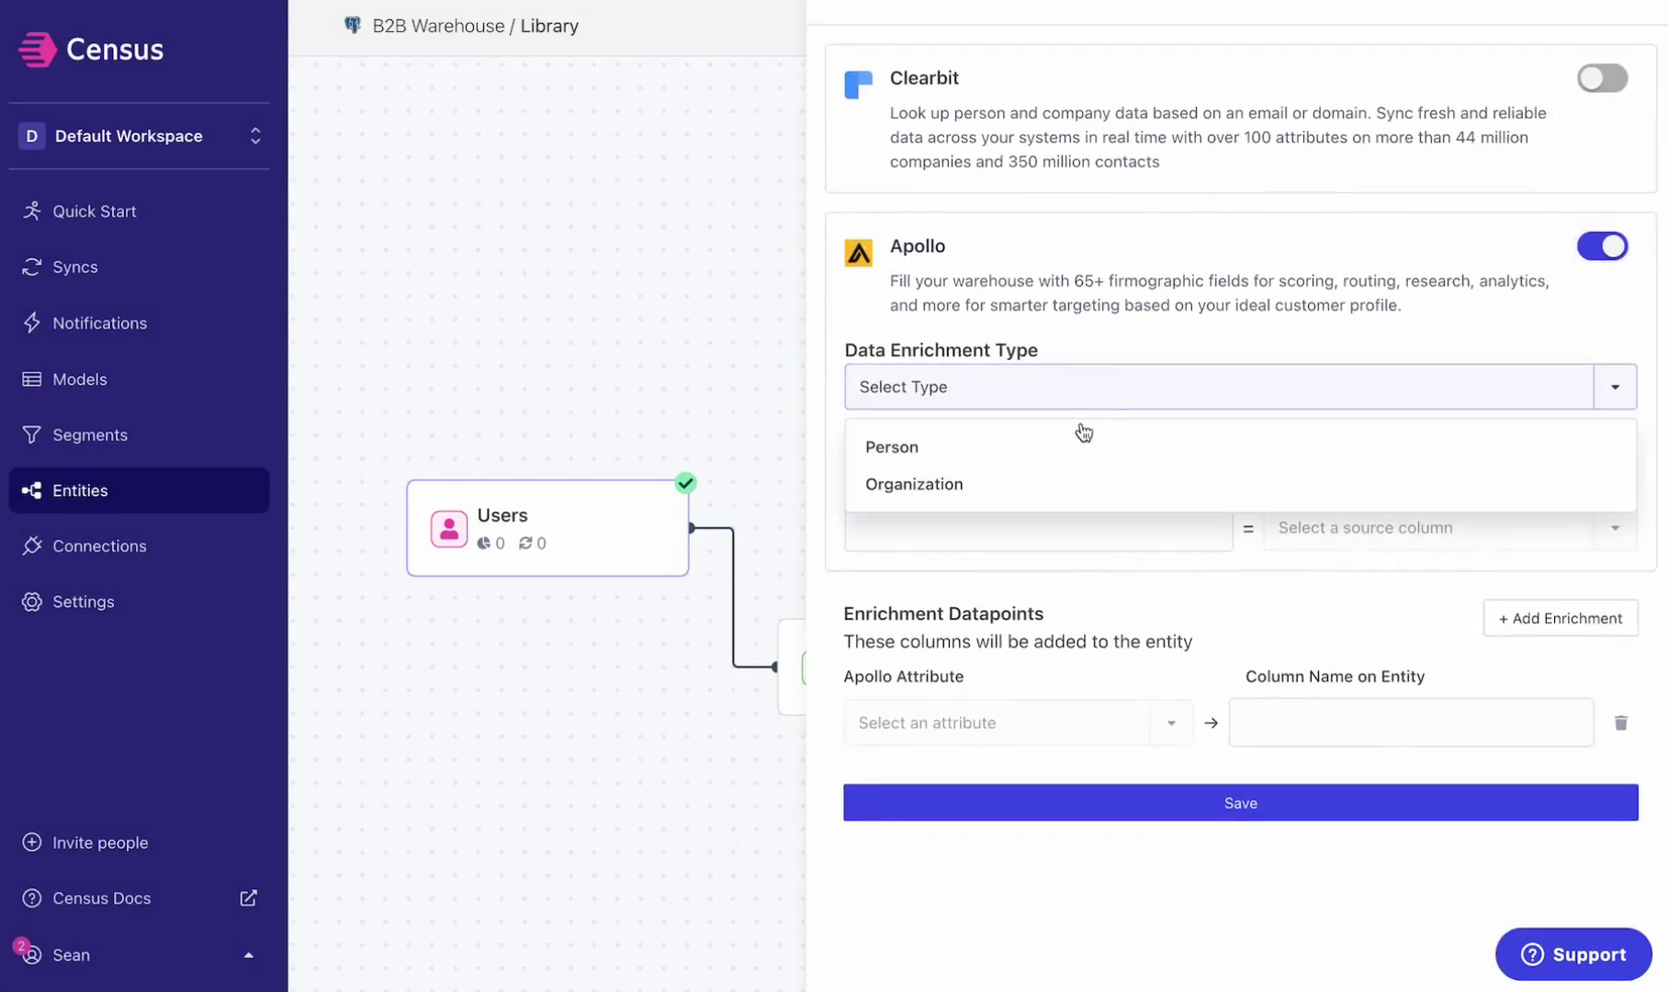
click(1080, 443)
click(1316, 537)
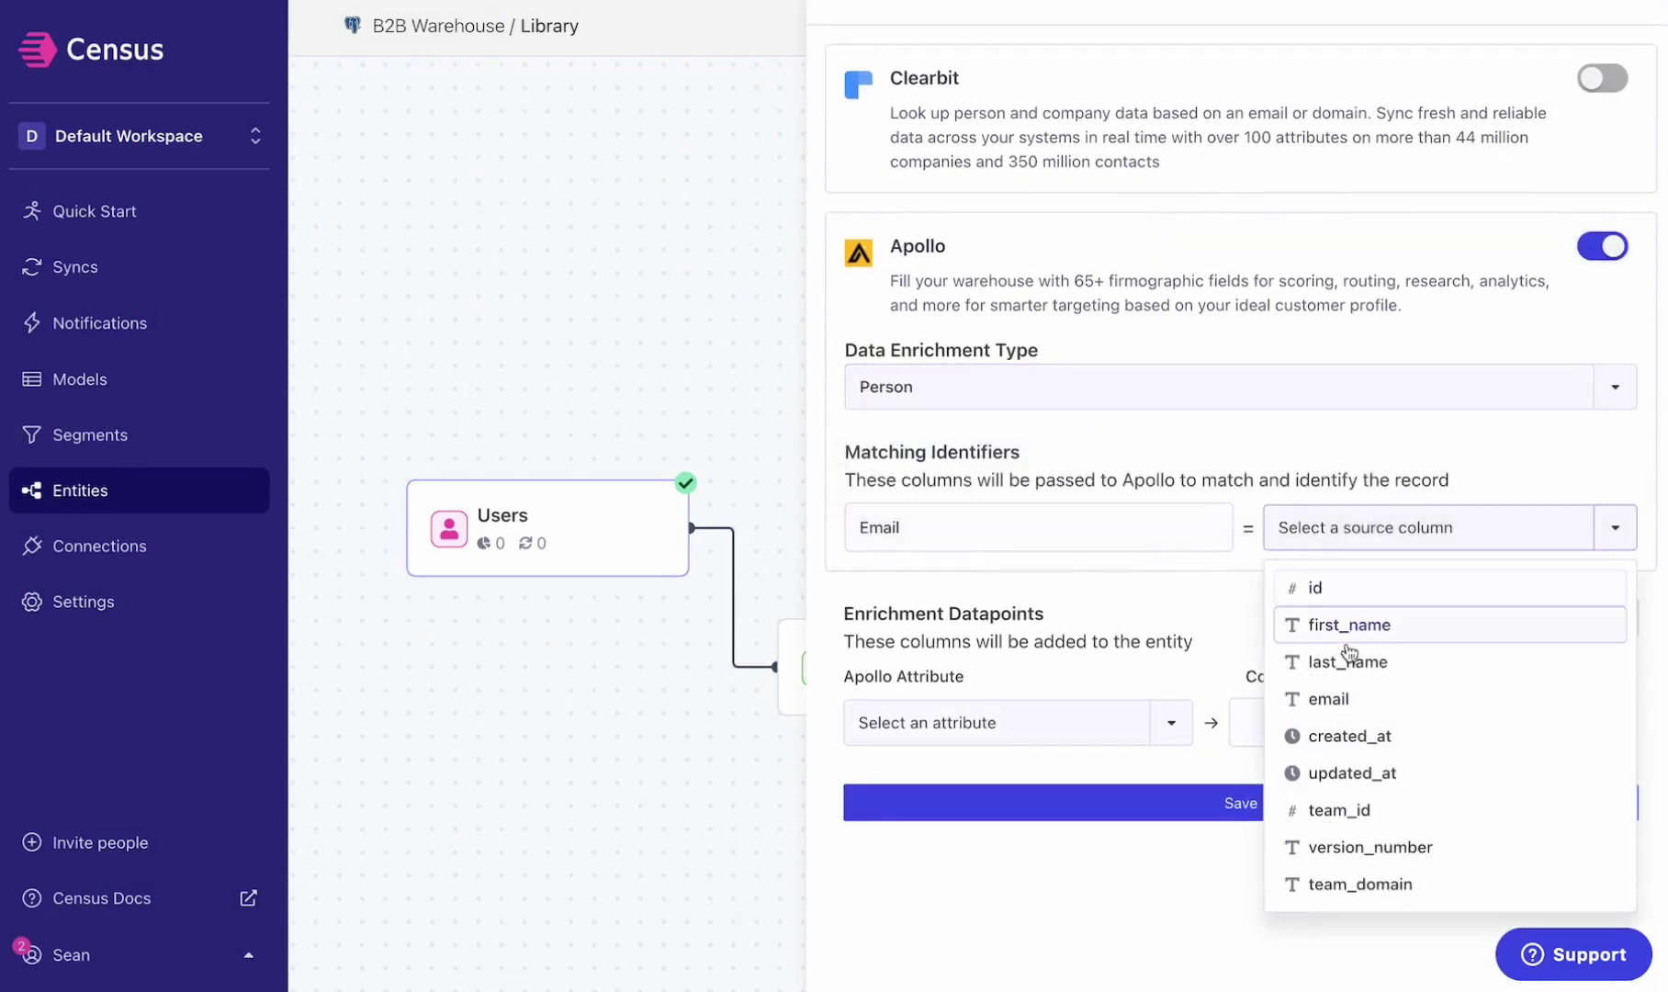
click(1354, 700)
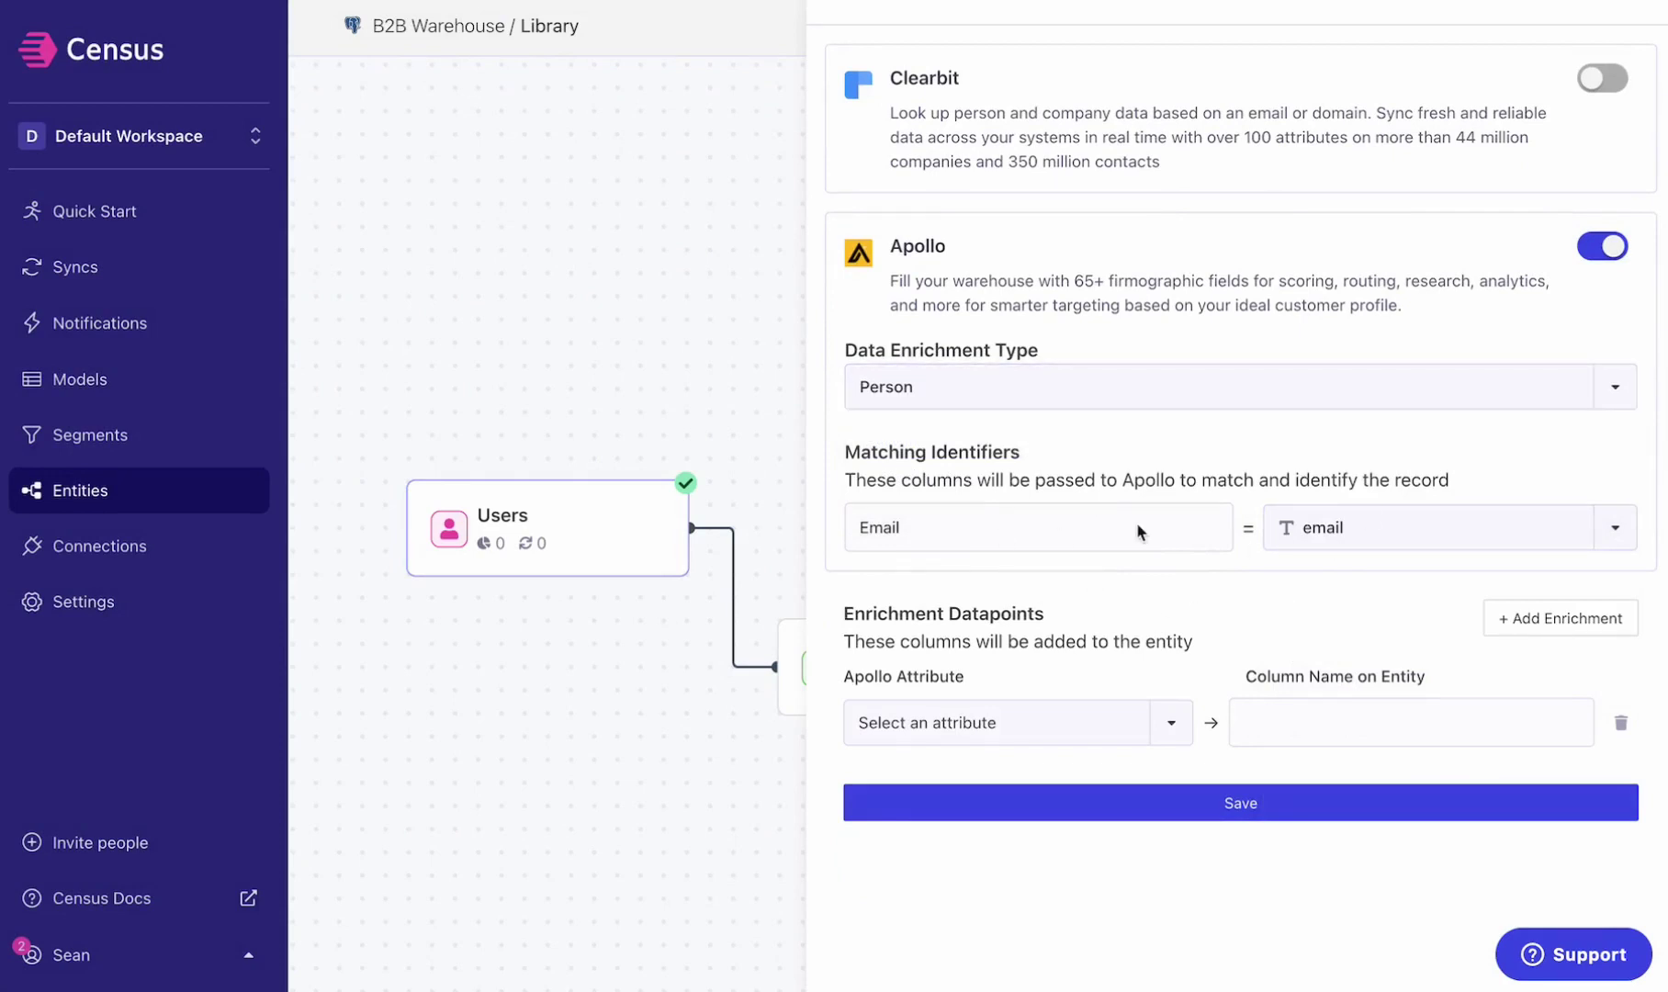
Add Organization Estimated Number Employees as a new num_employees column and save the enrichment.
scroll(1102, 561, down, 2)
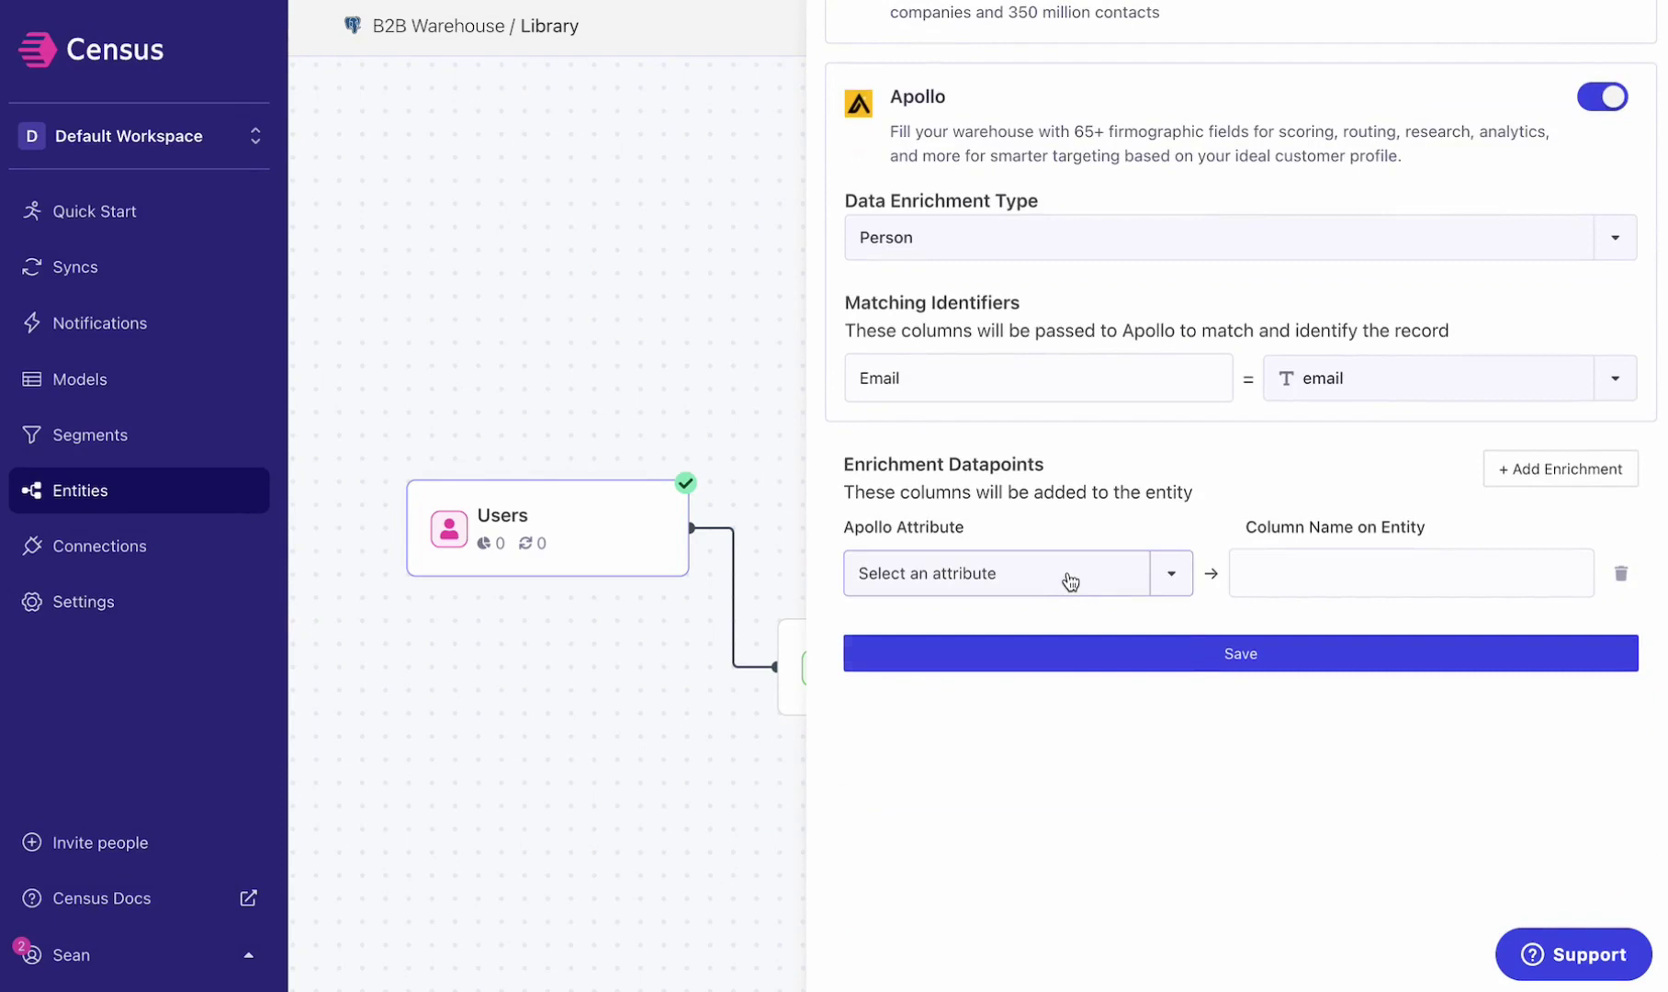
click(1070, 582)
scroll(1049, 708, down, 5)
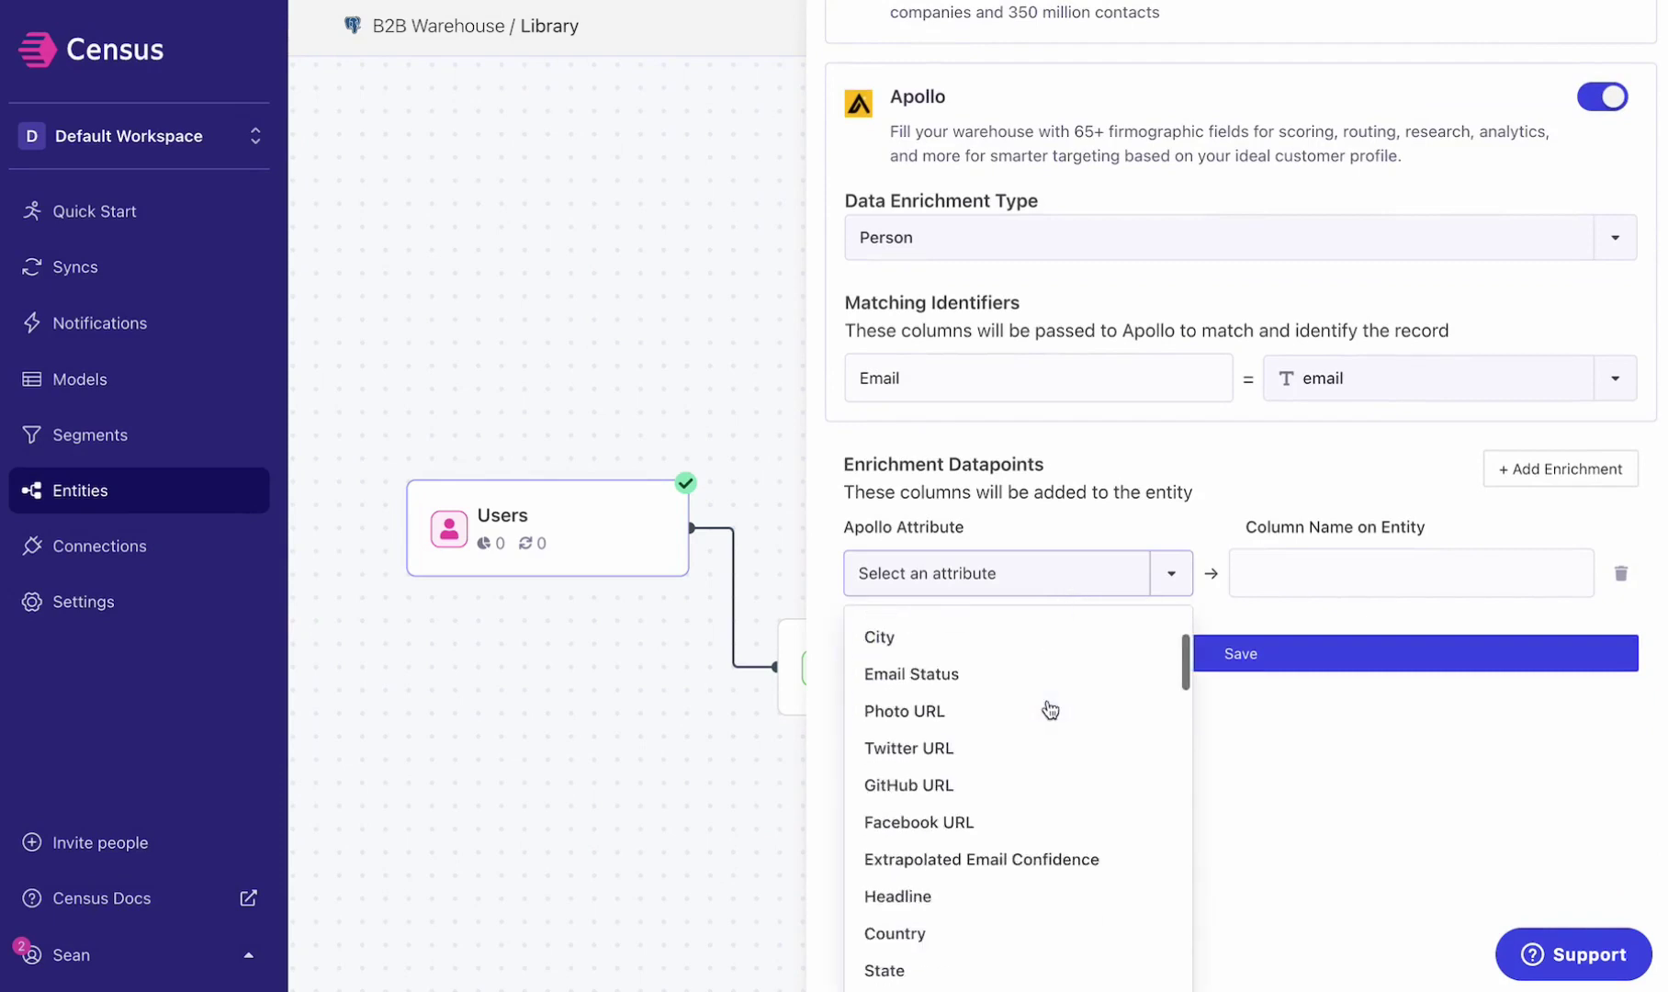
scroll(1050, 708, down, 3)
scroll(1050, 708, up, 6)
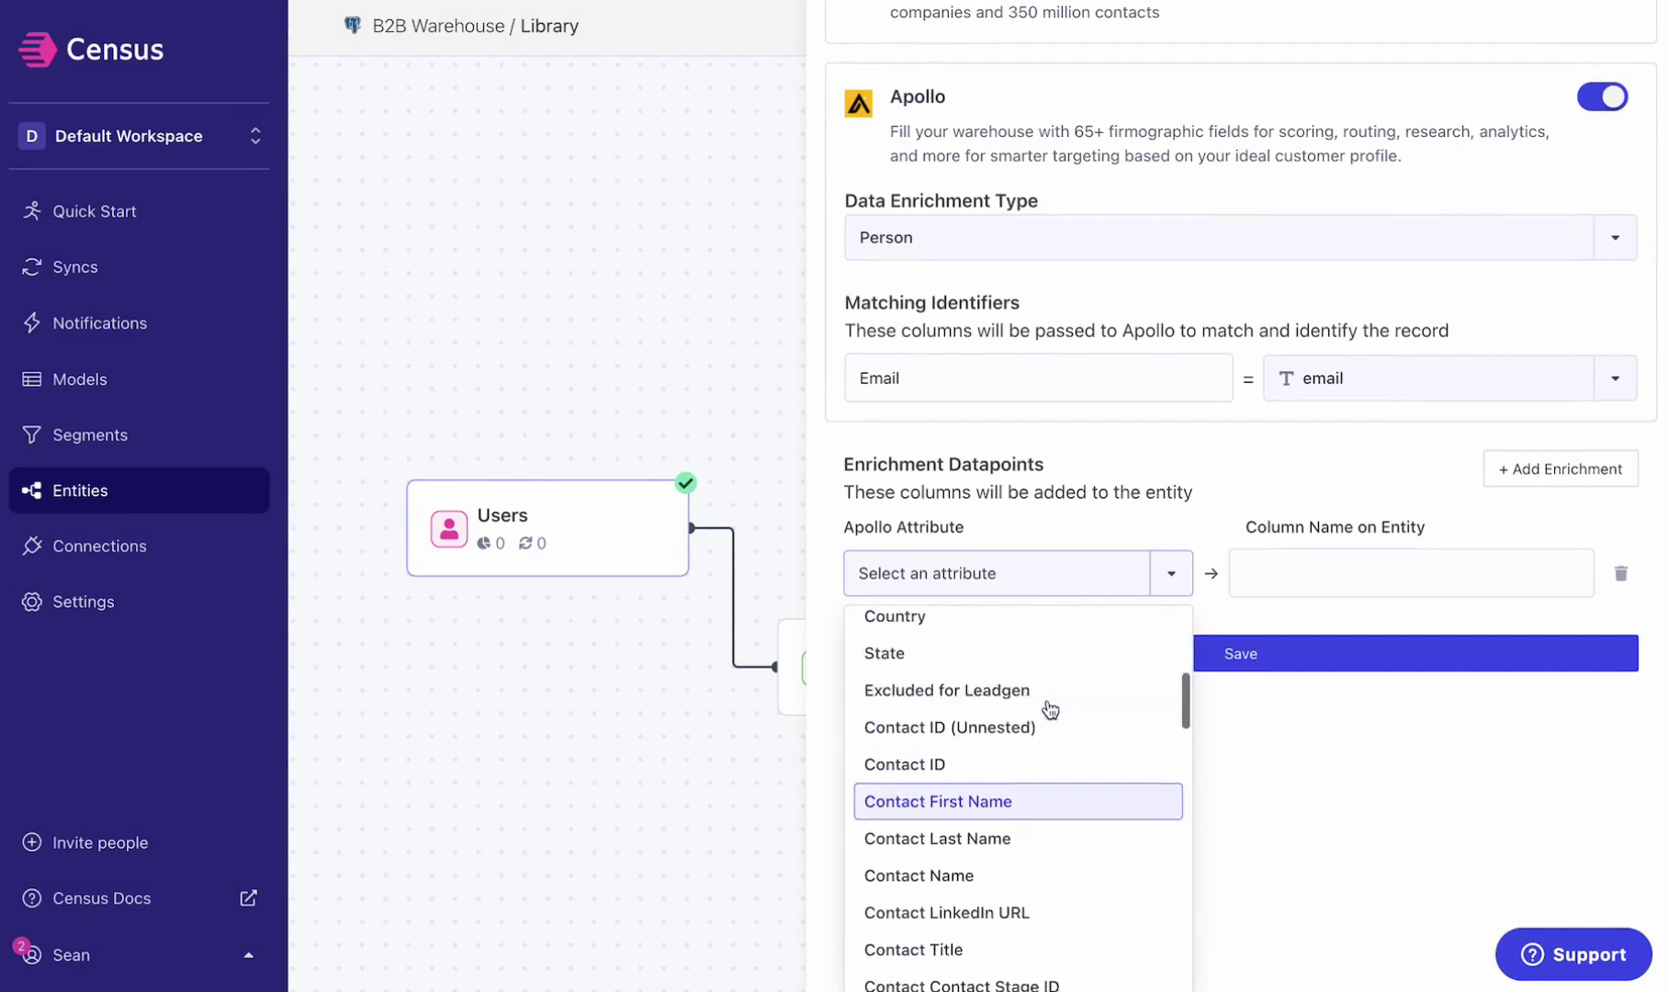
scroll(1050, 708, up, 1)
scroll(1050, 708, down, 12)
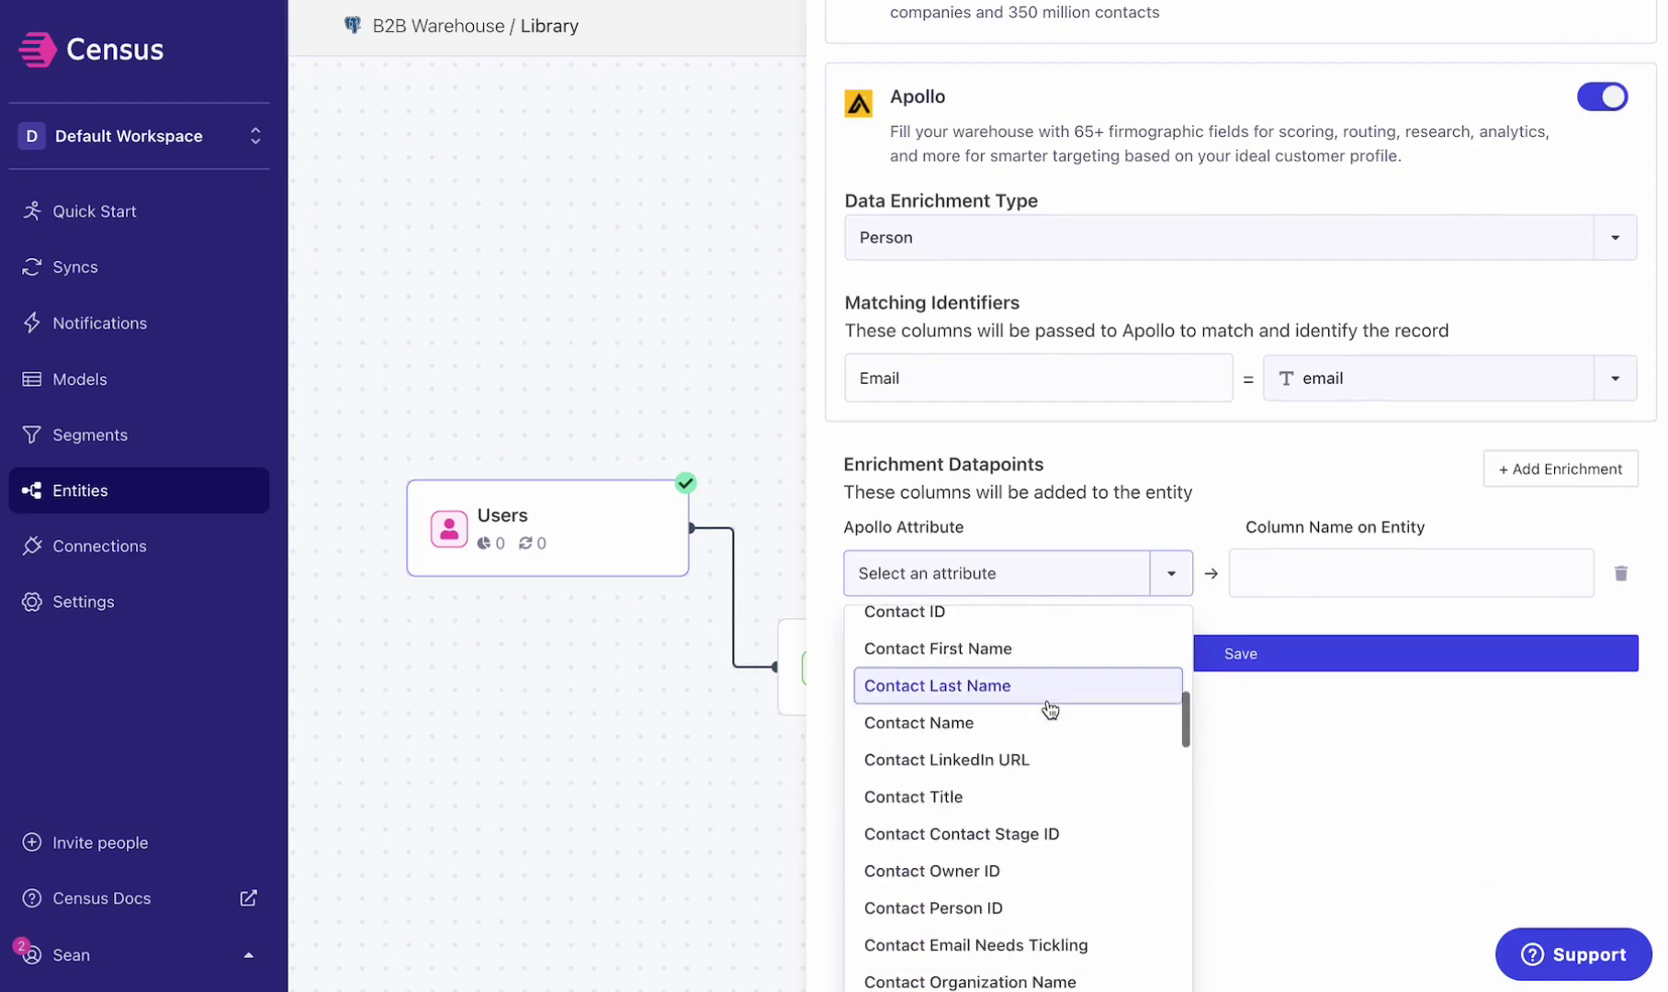
scroll(1049, 708, down, 10)
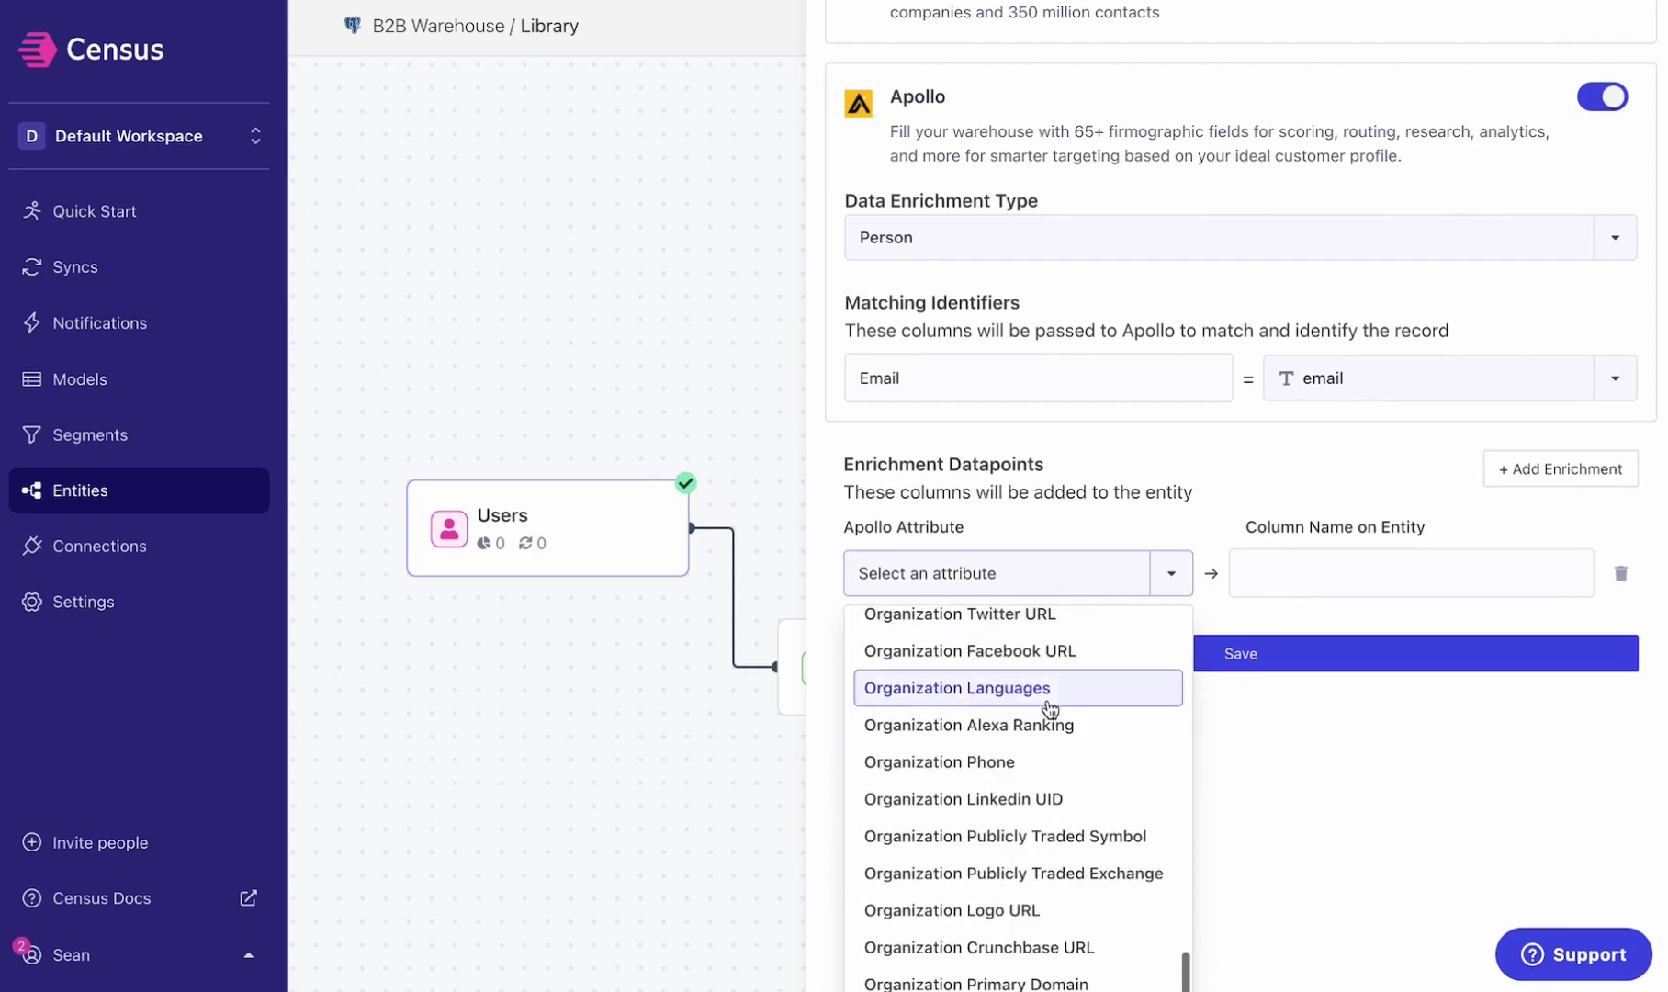
scroll(1057, 798, down, 3)
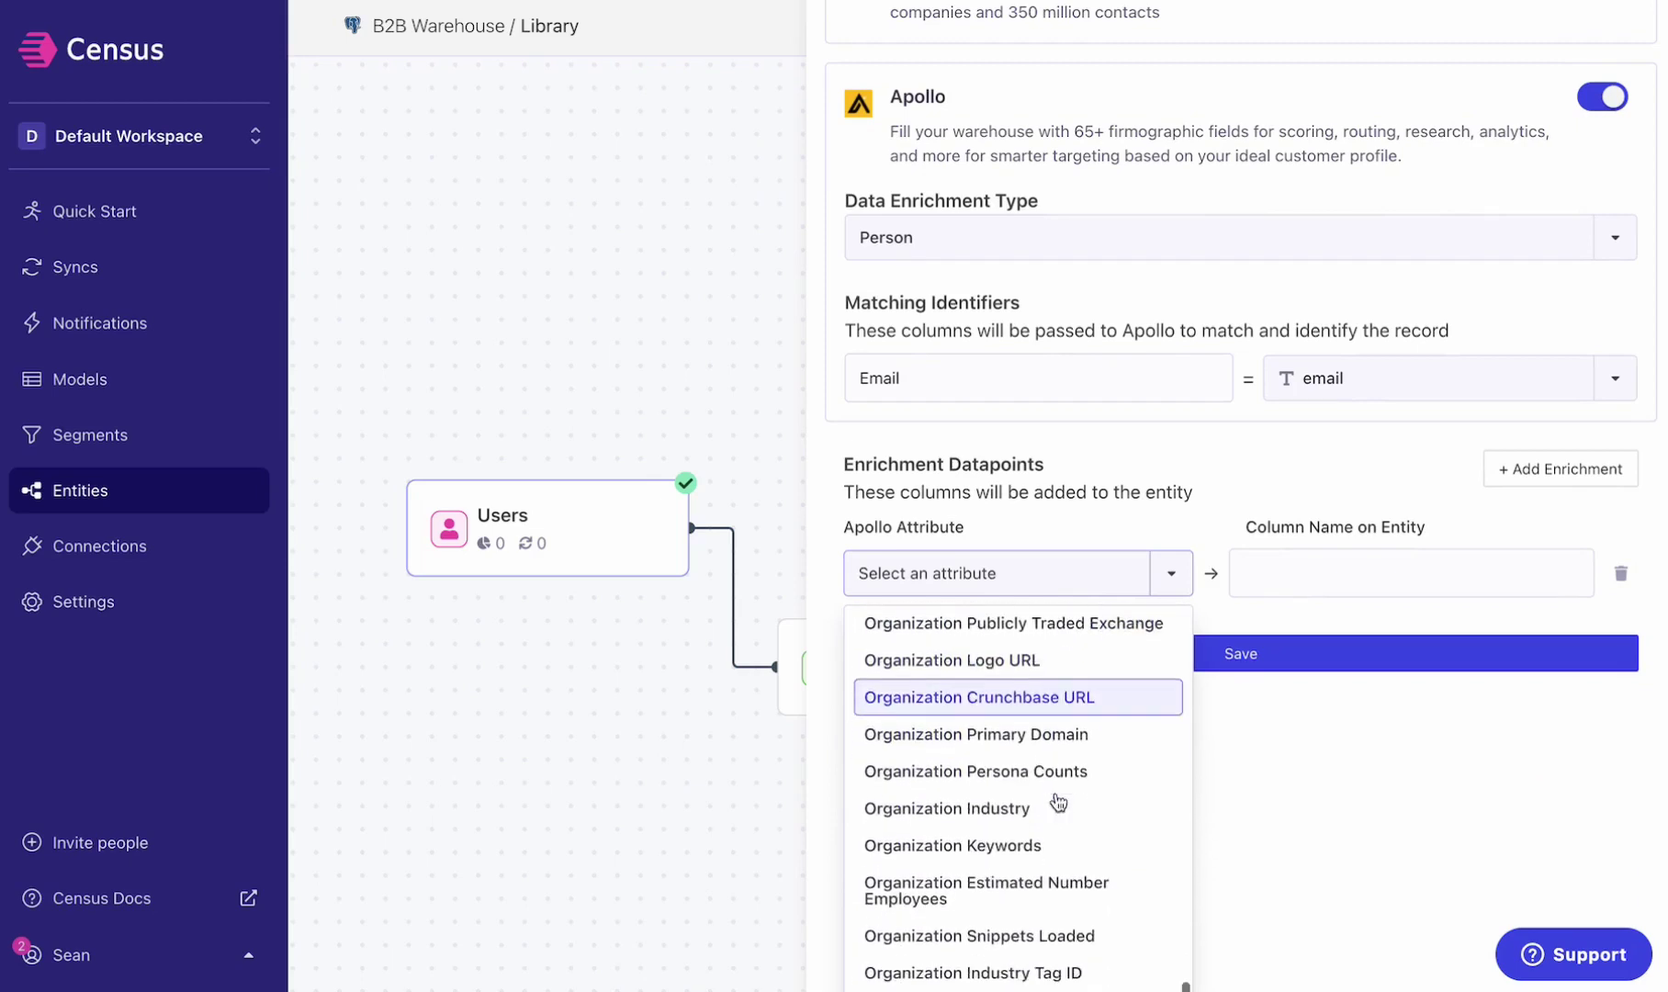
click(1057, 877)
click(1284, 577)
text(num)
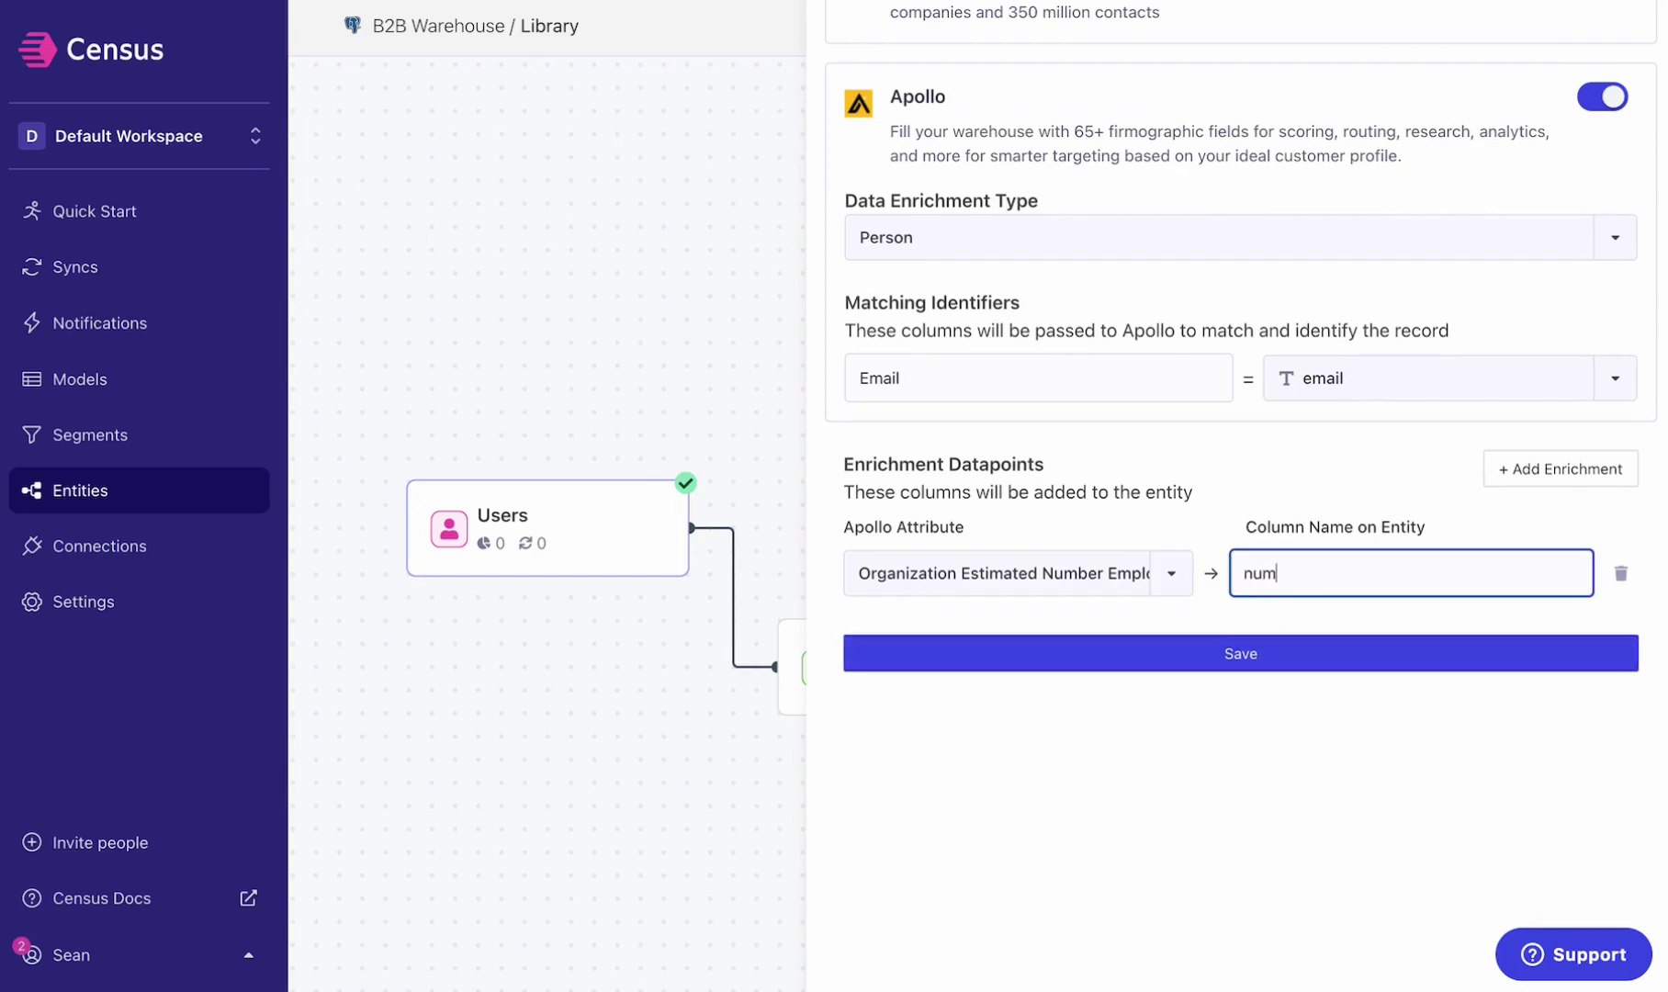
text(_employees)
click(1296, 650)
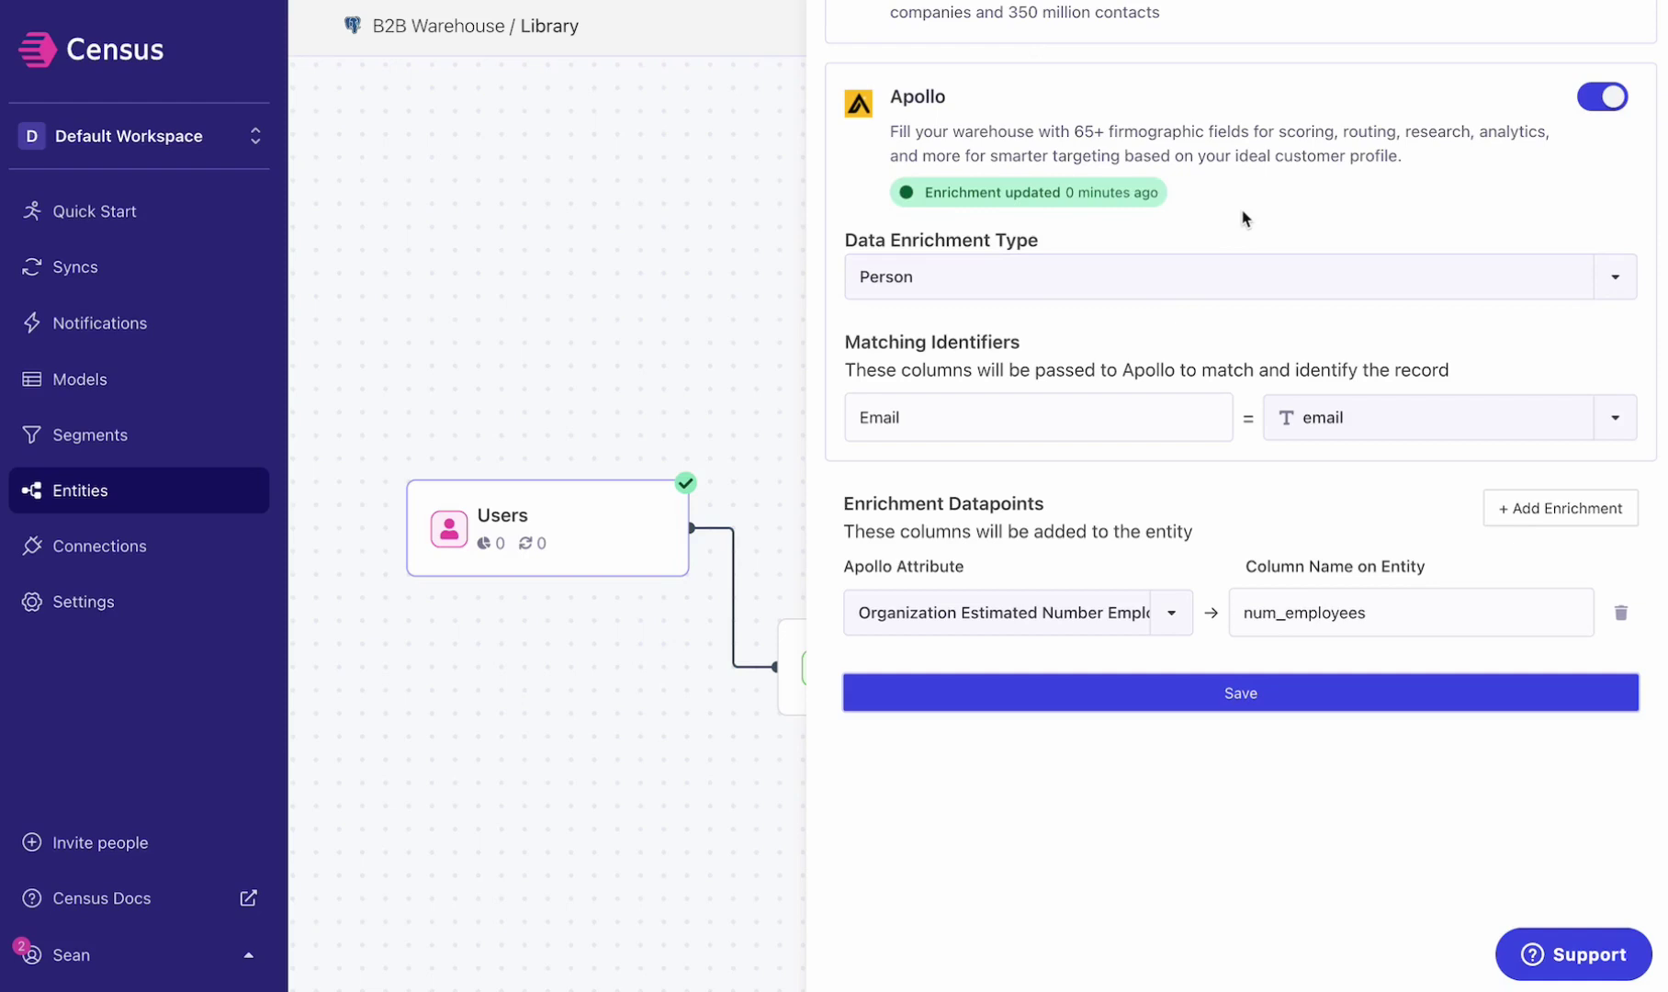
Create a new segment based on Users named 'Big Co Users'.
click(136, 450)
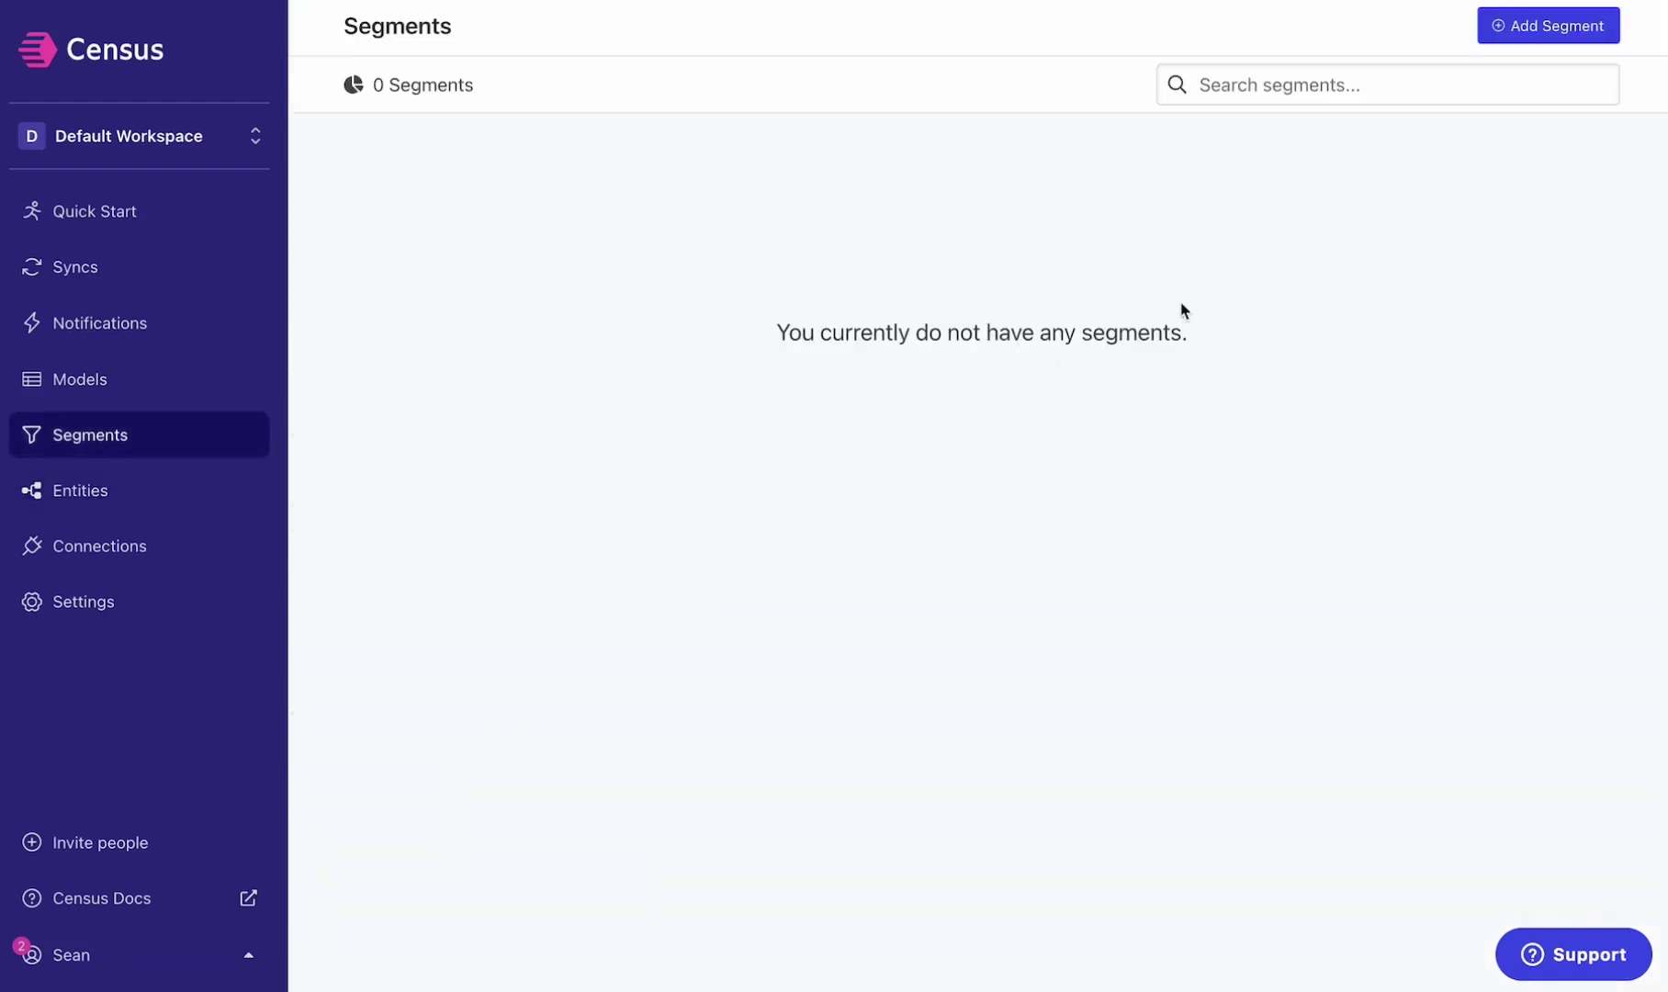
click(1526, 35)
click(526, 153)
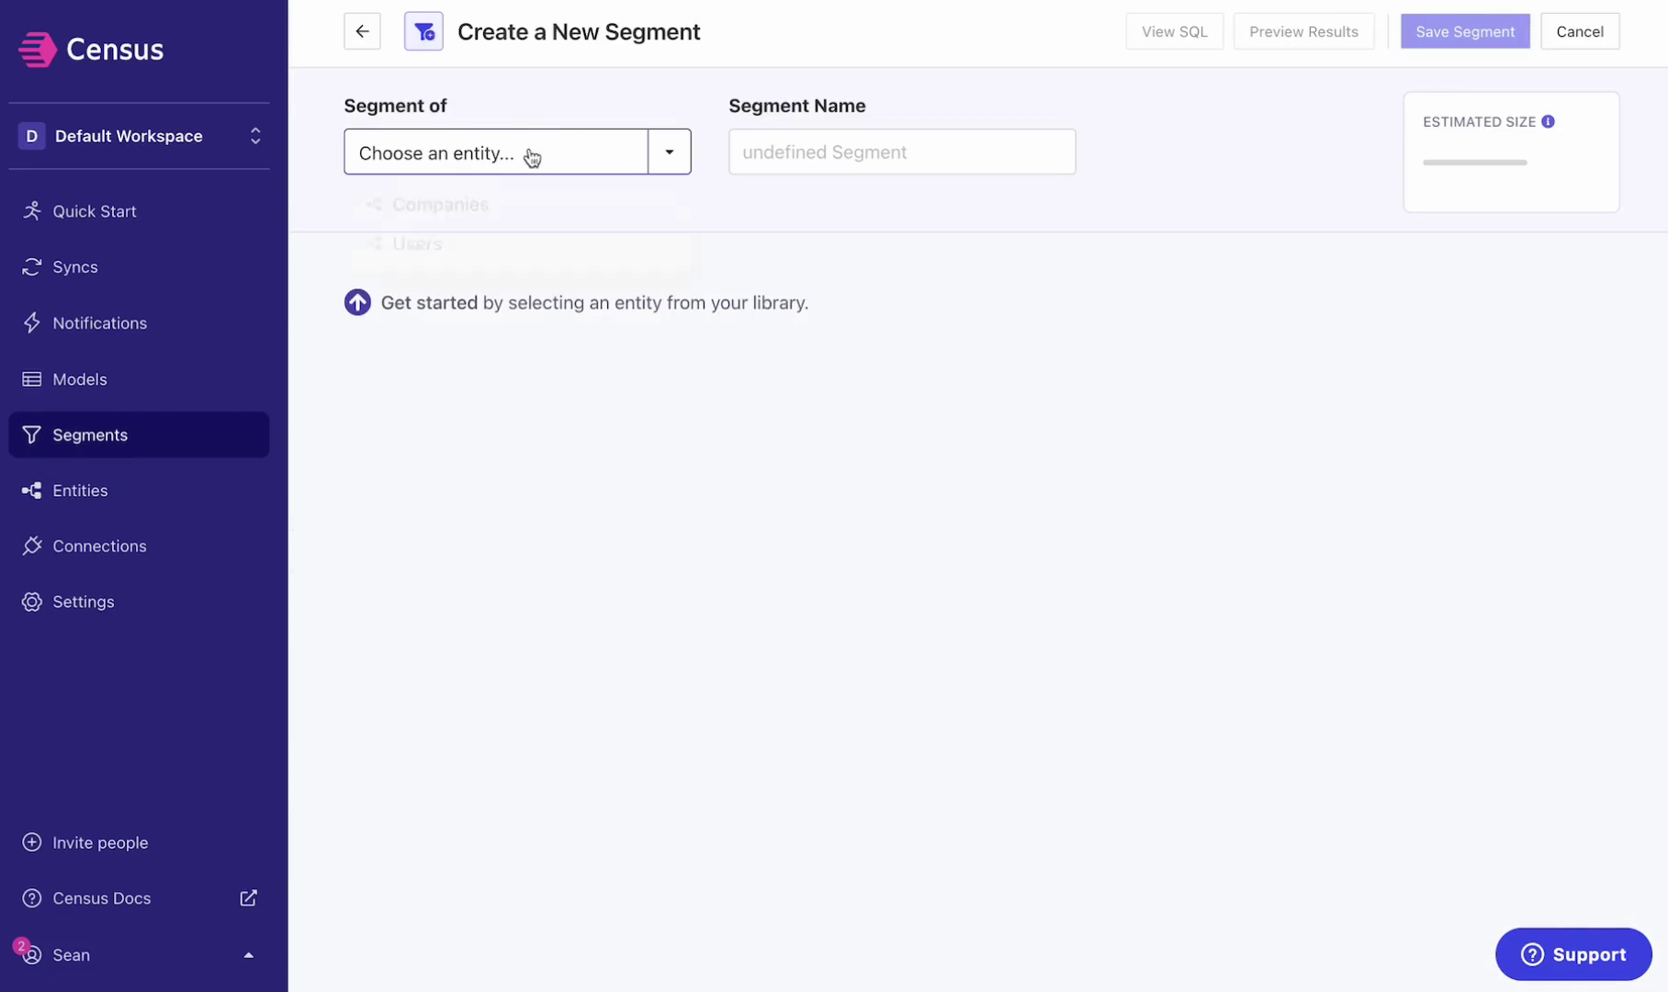
click(491, 252)
click(861, 134)
text(Big Co Users)
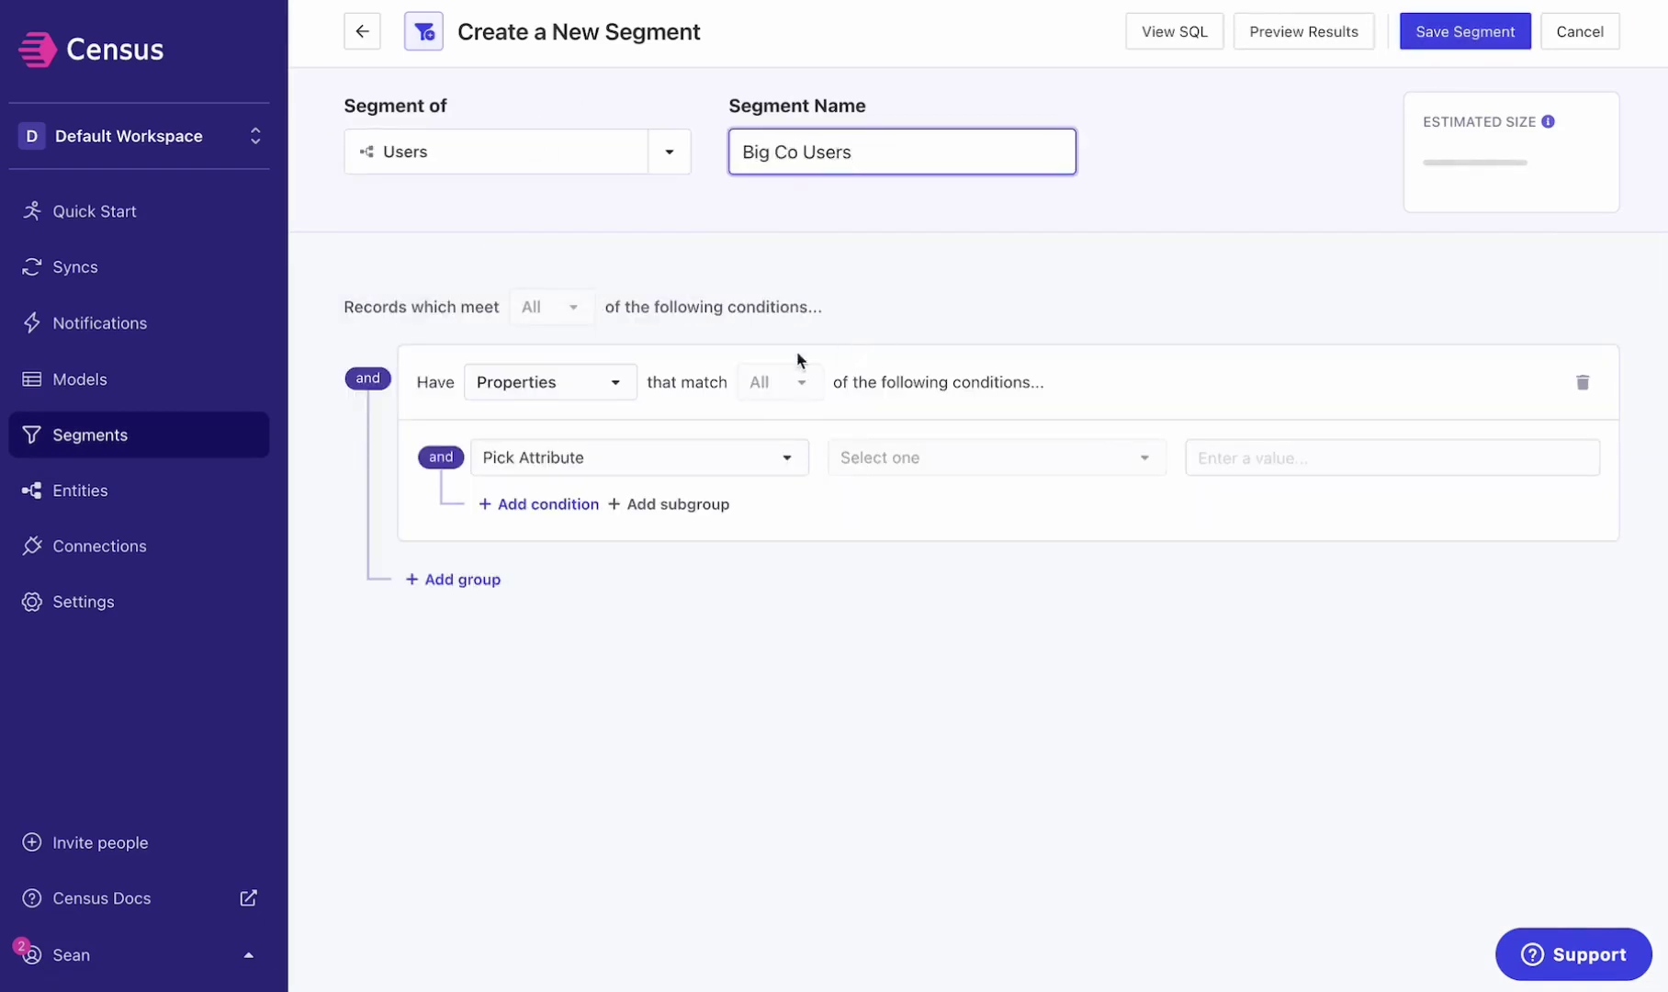
Reload the Users attributes and add the condition num_employees greater than 100.
click(670, 455)
click(762, 503)
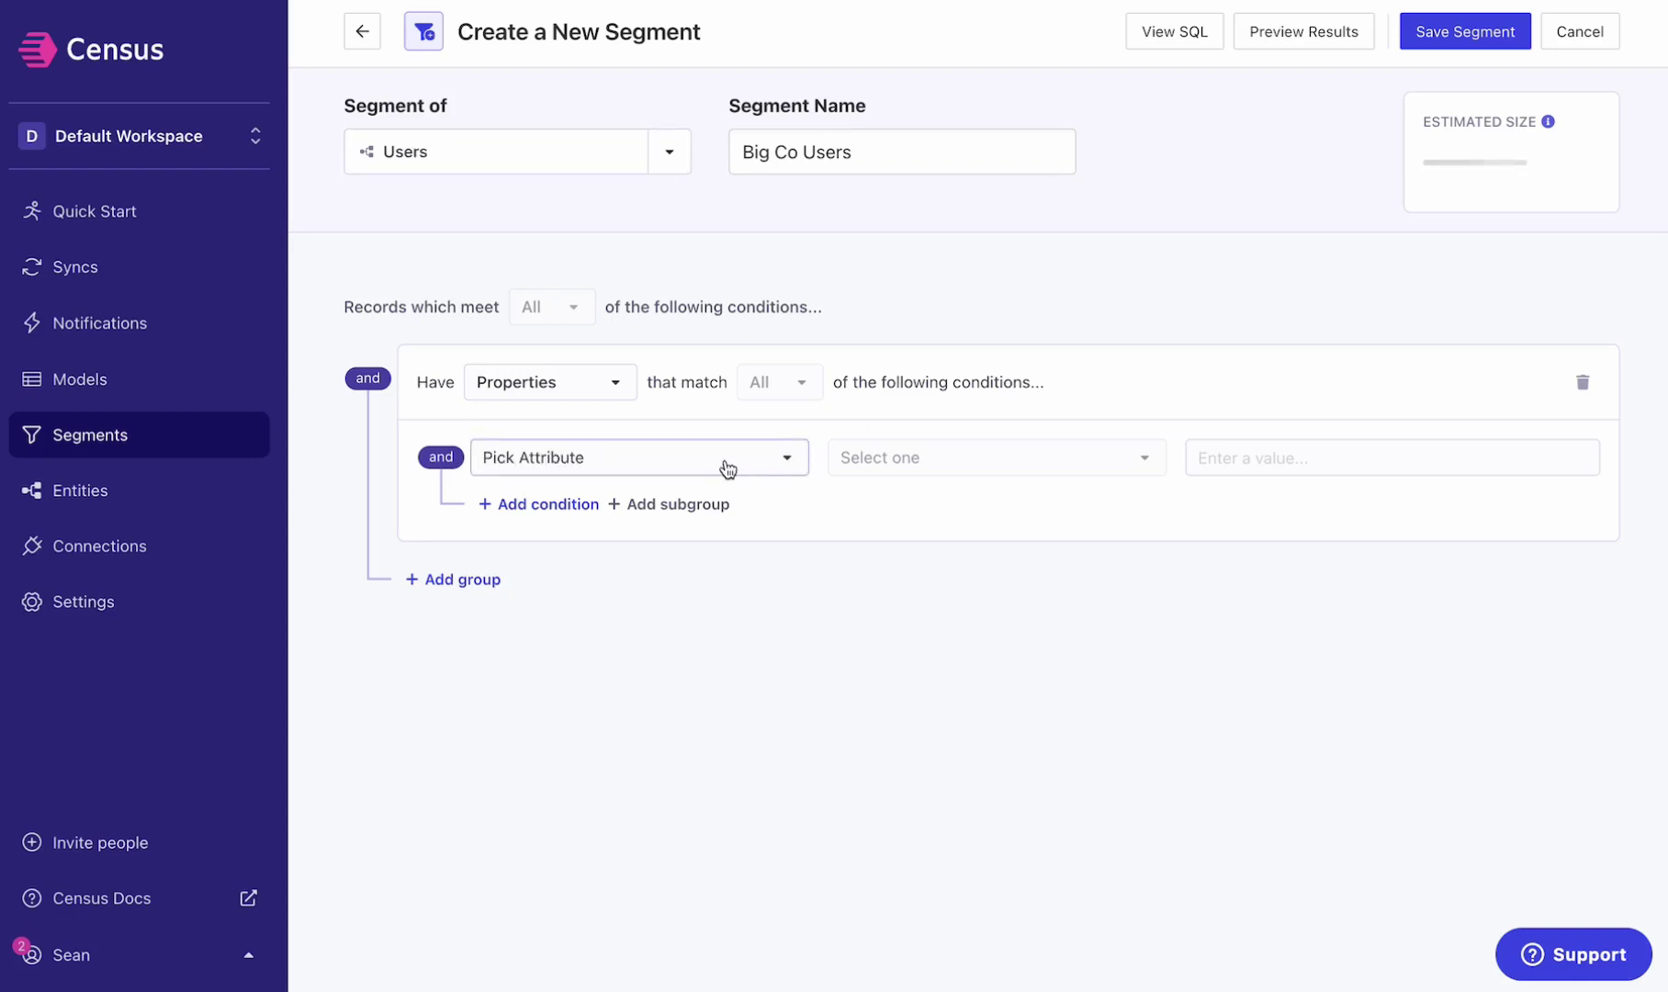
click(728, 467)
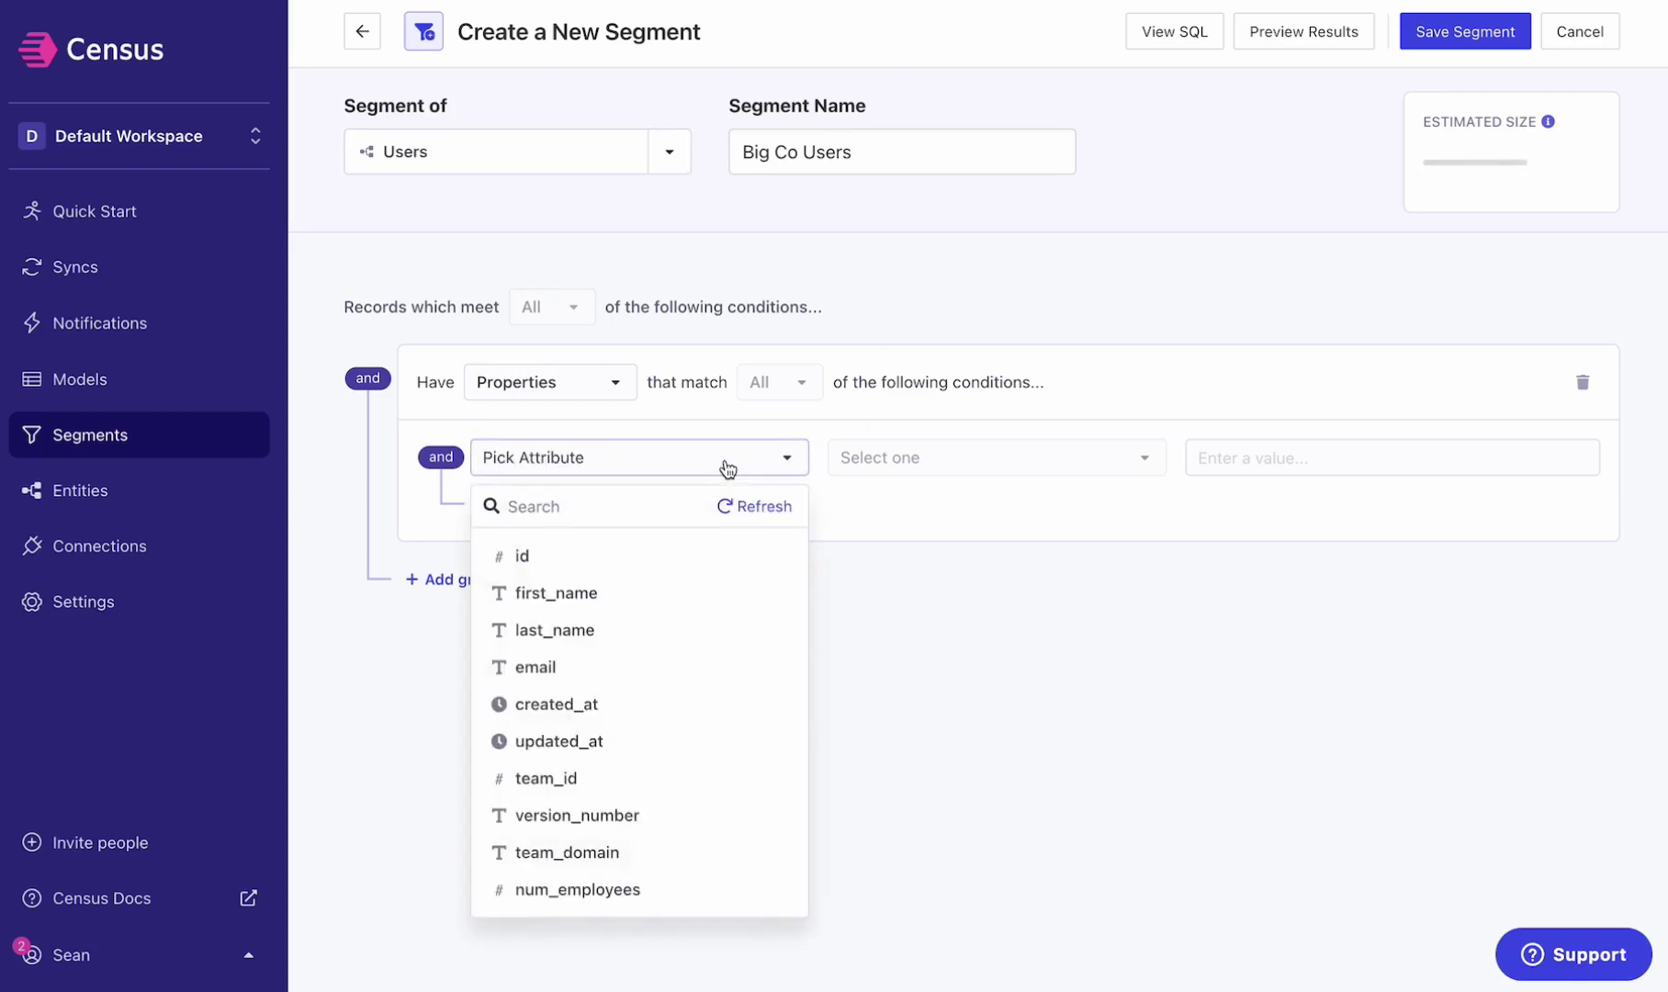
click(620, 889)
click(935, 458)
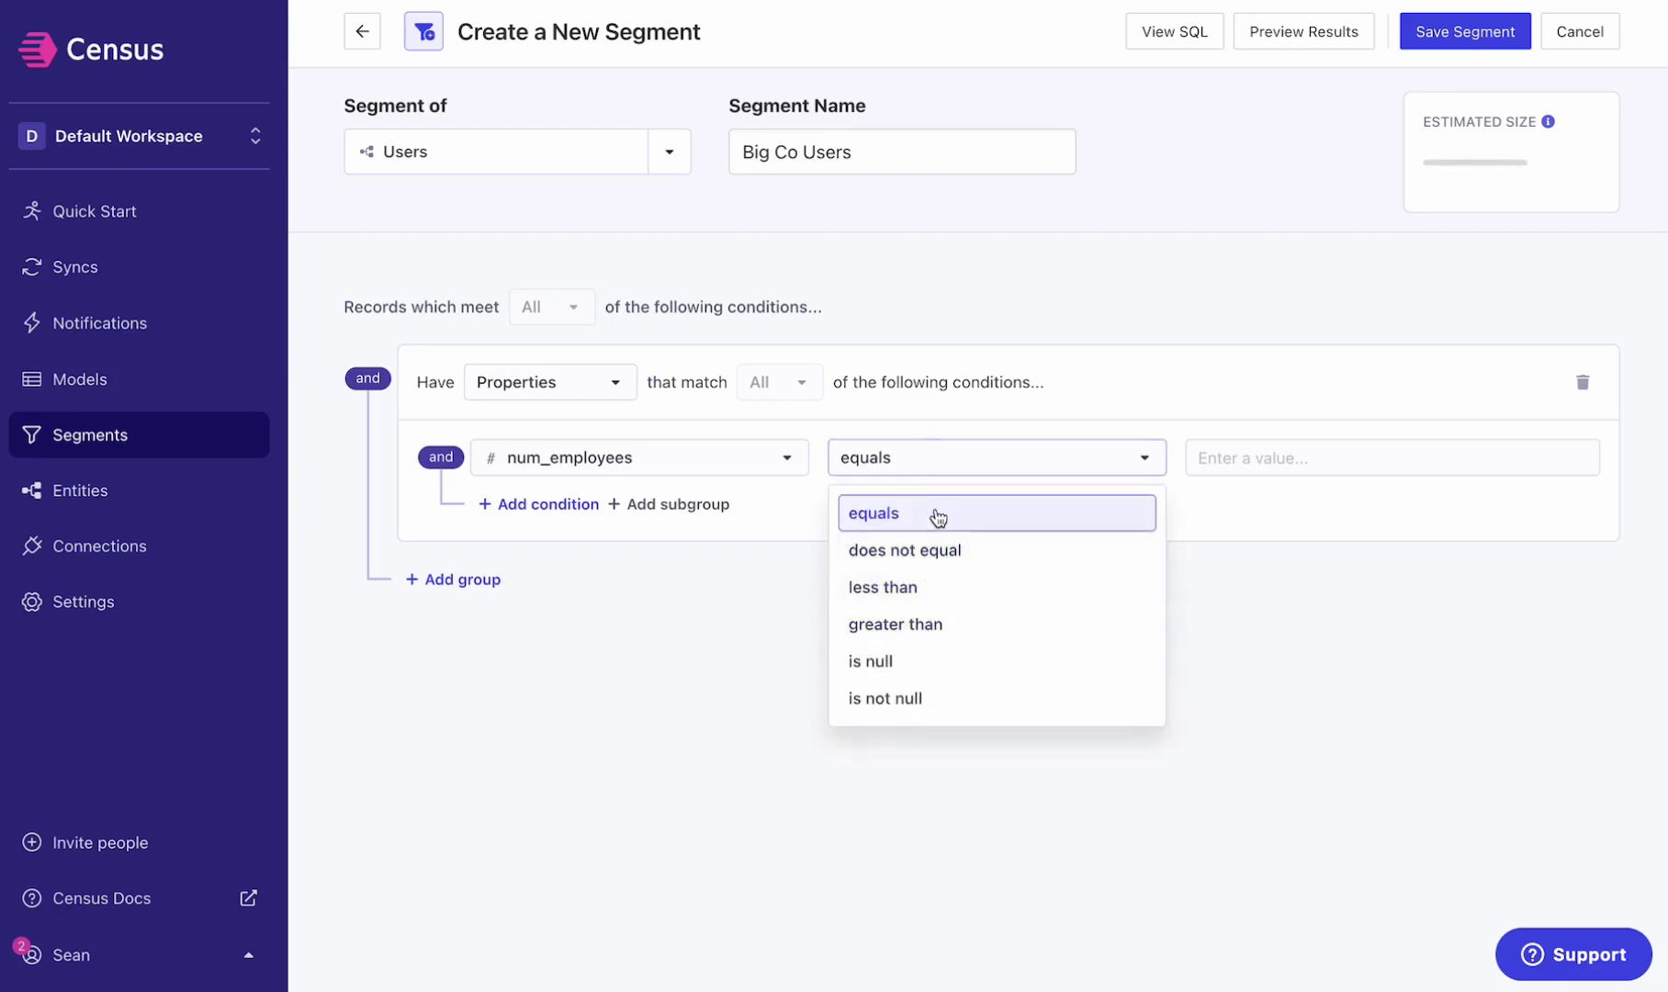
click(934, 616)
click(1322, 459)
text(10)
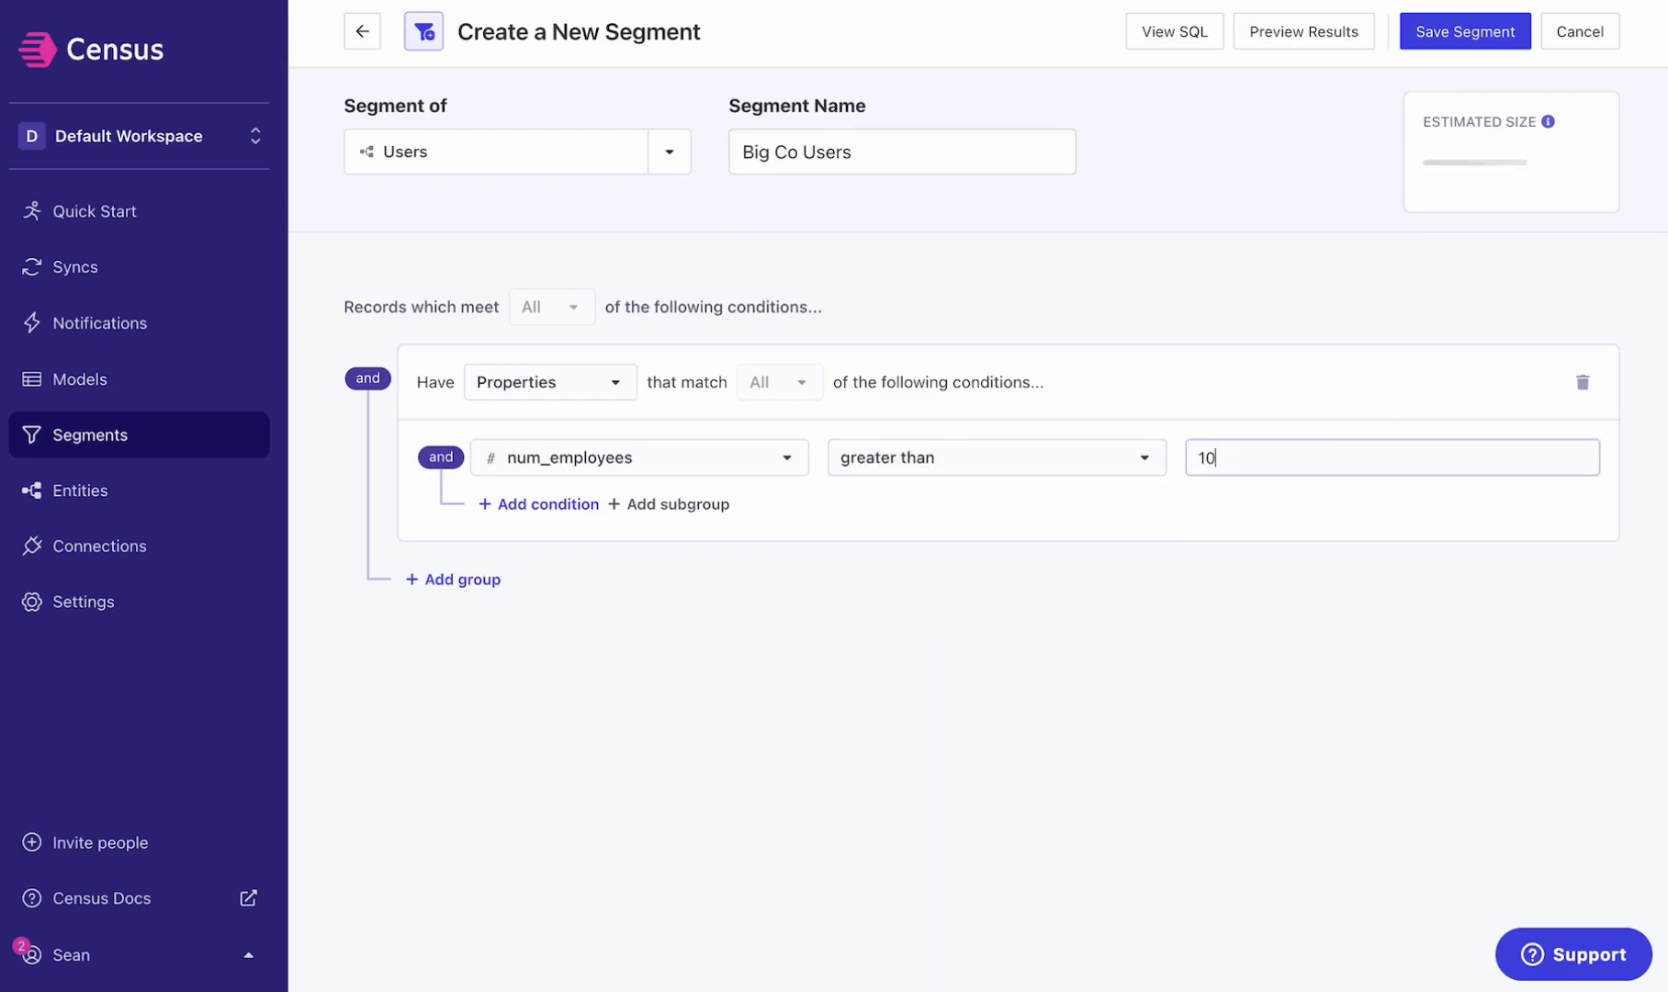
text(0)
click(1217, 738)
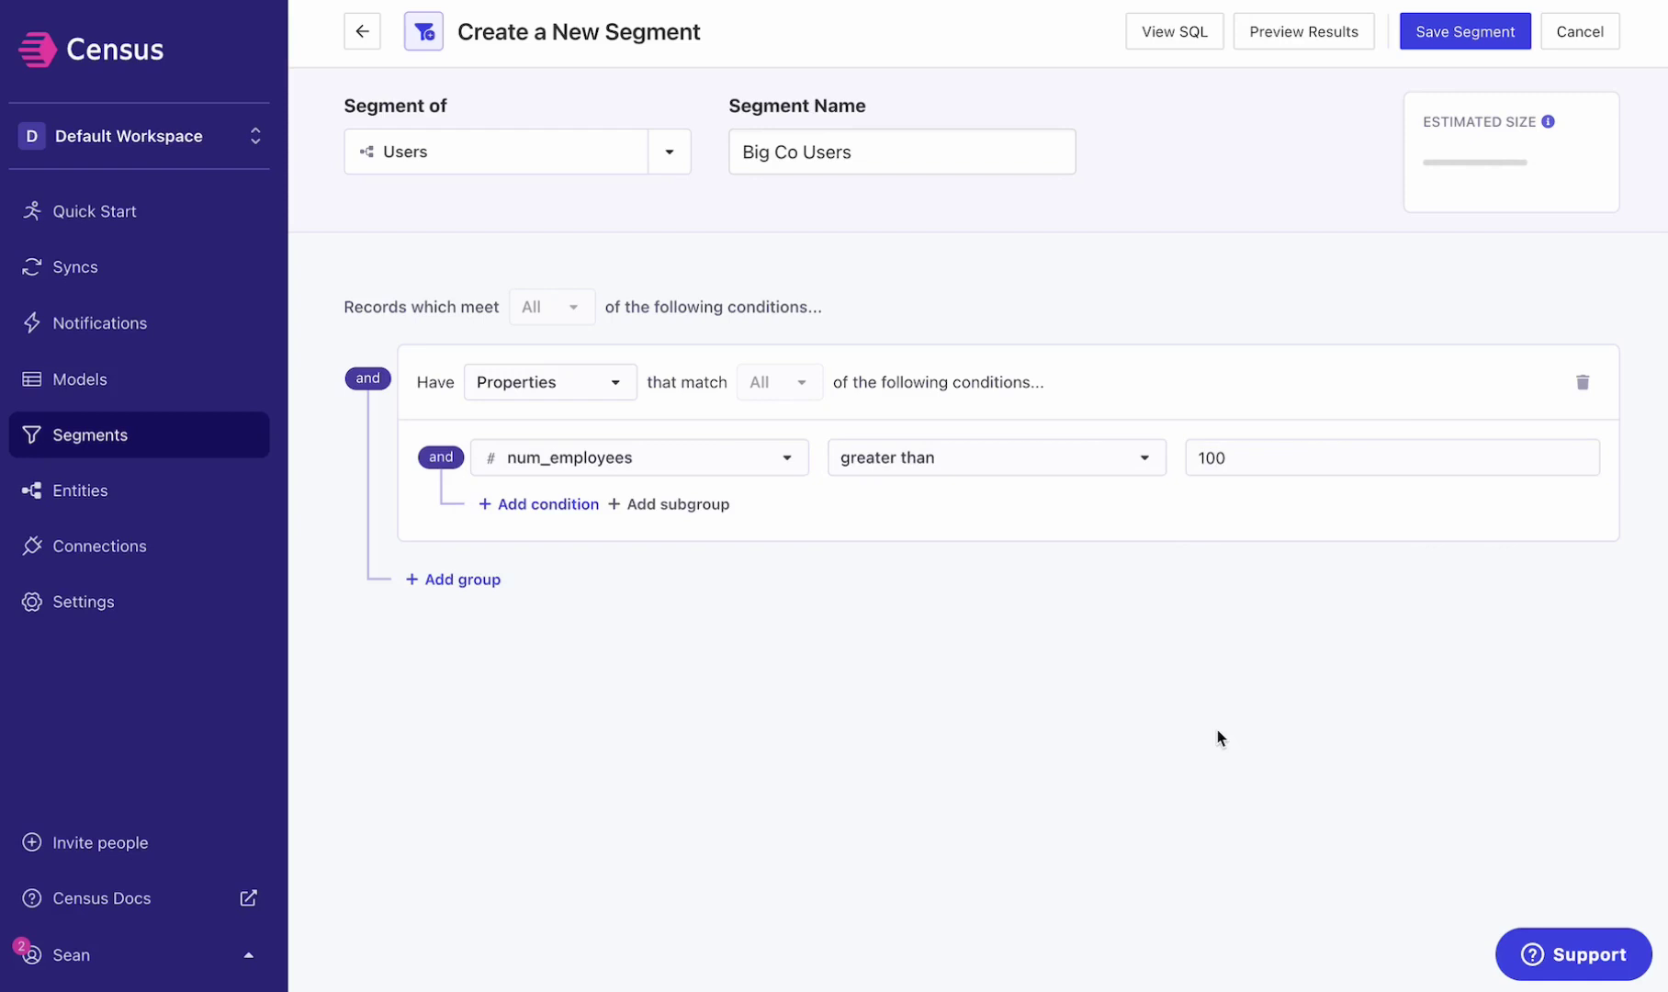
Save the Big Co Users segment, then map num_employees to Company Size in the Salesforce sync.
click(1450, 36)
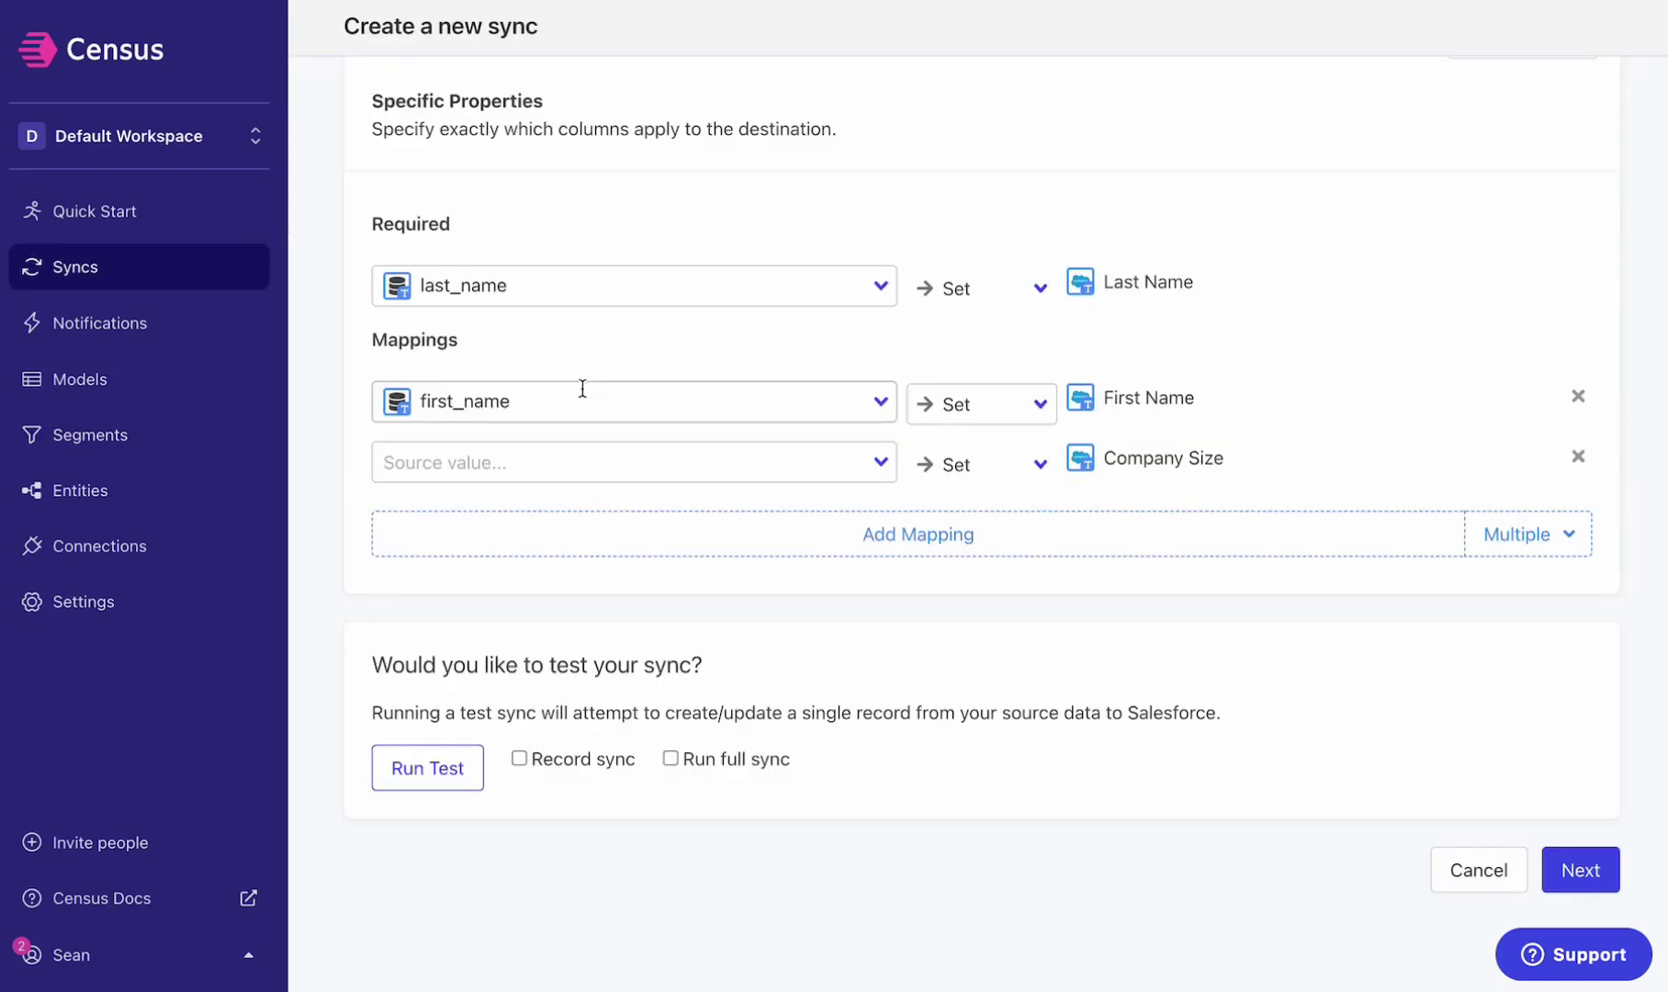
click(598, 462)
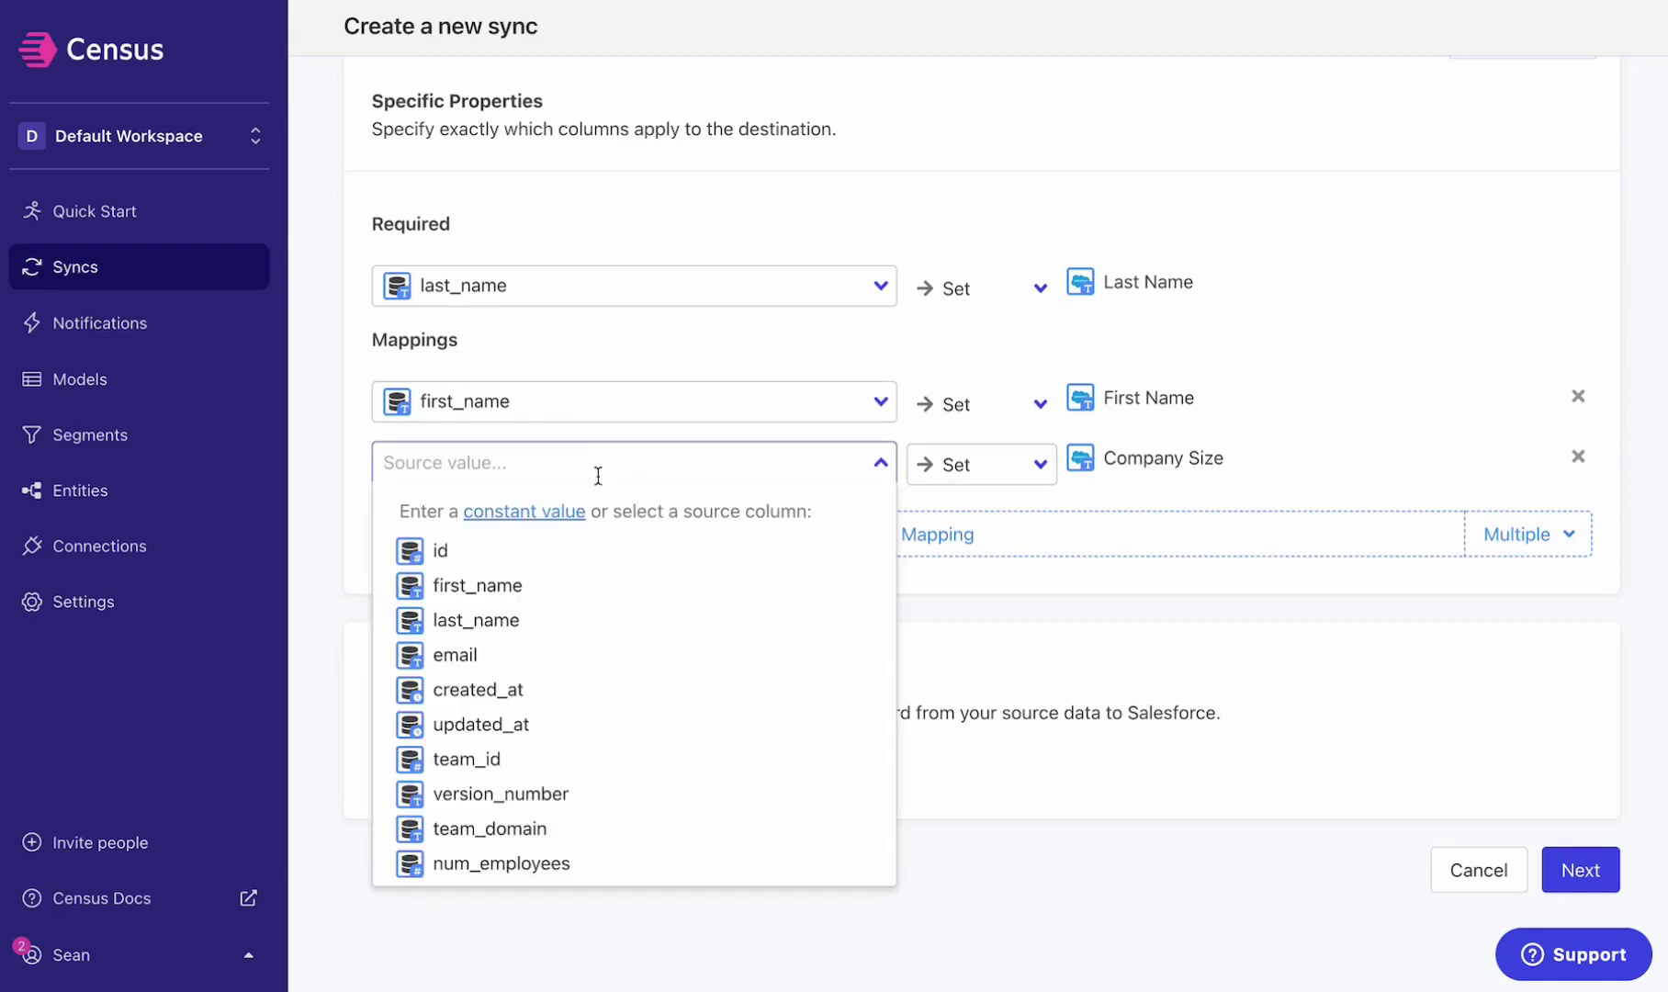
click(514, 865)
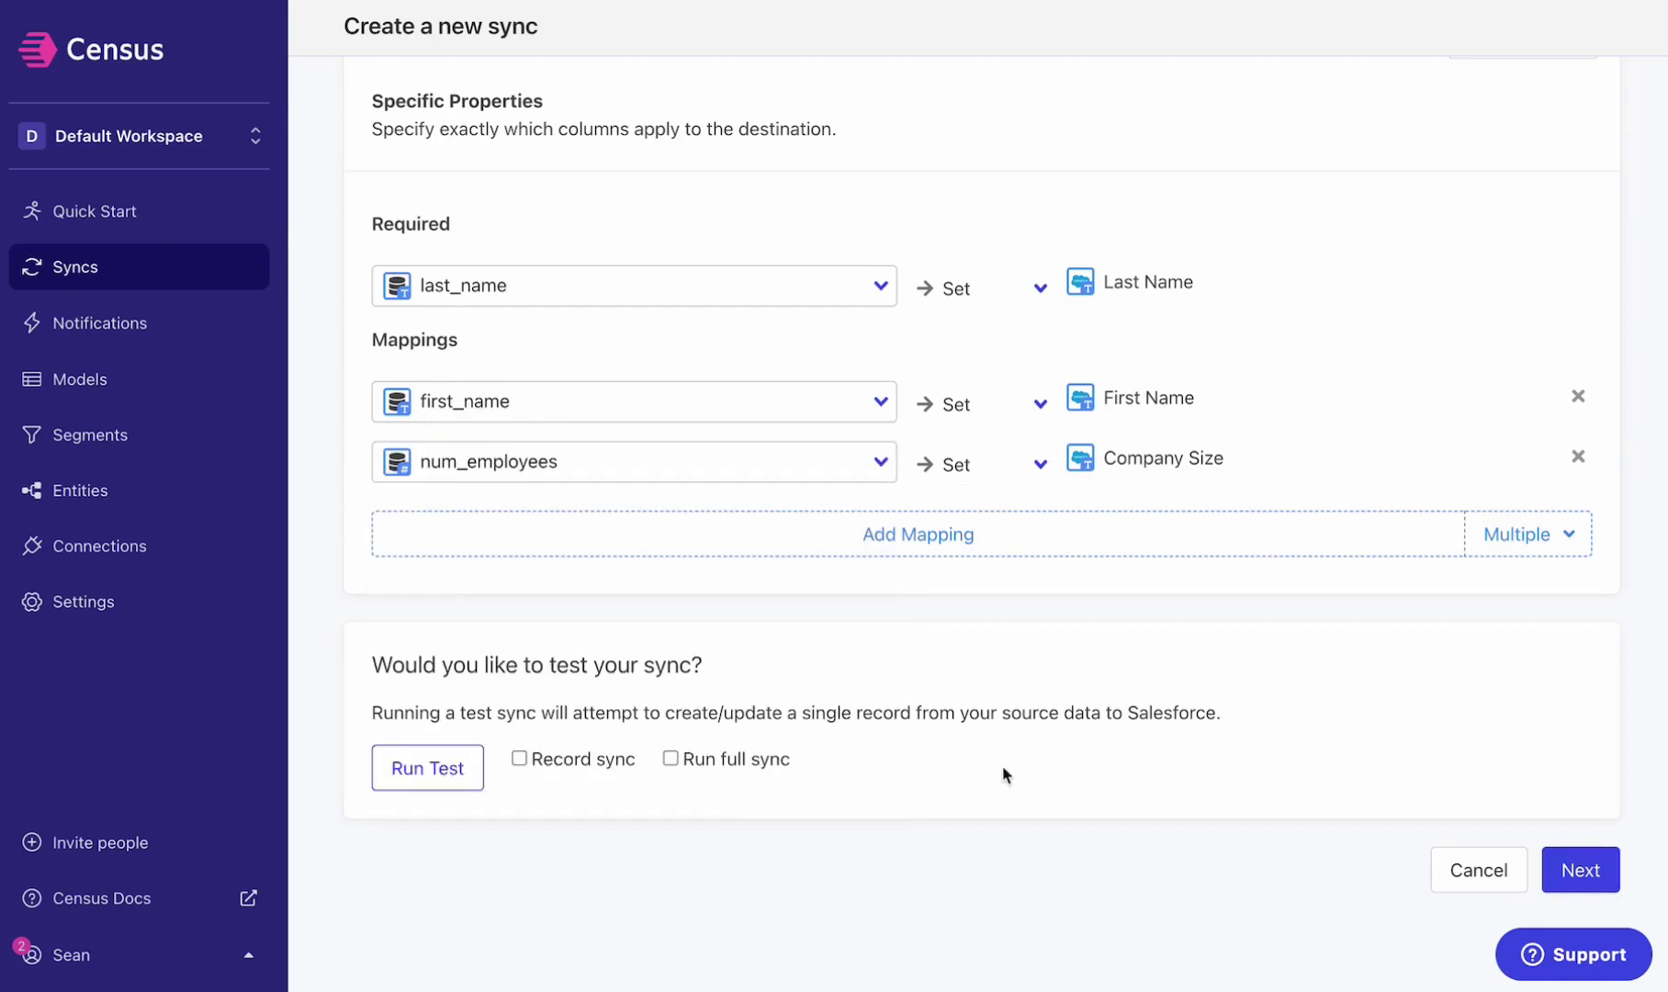